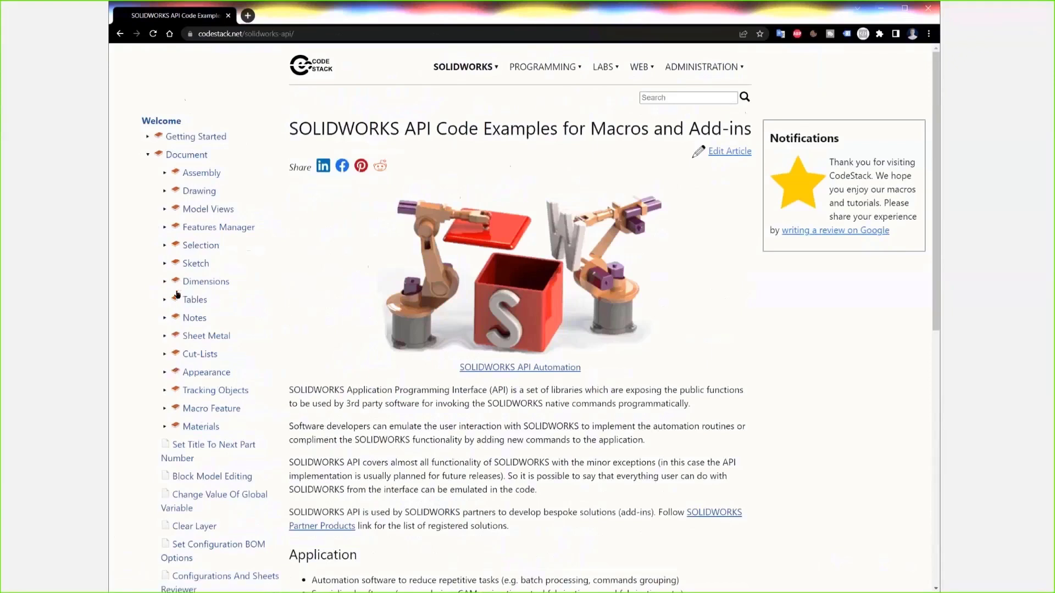
Open the Sheet Metal node in the CodeStack SOLIDWORKS API examples sidebar.
click(207, 336)
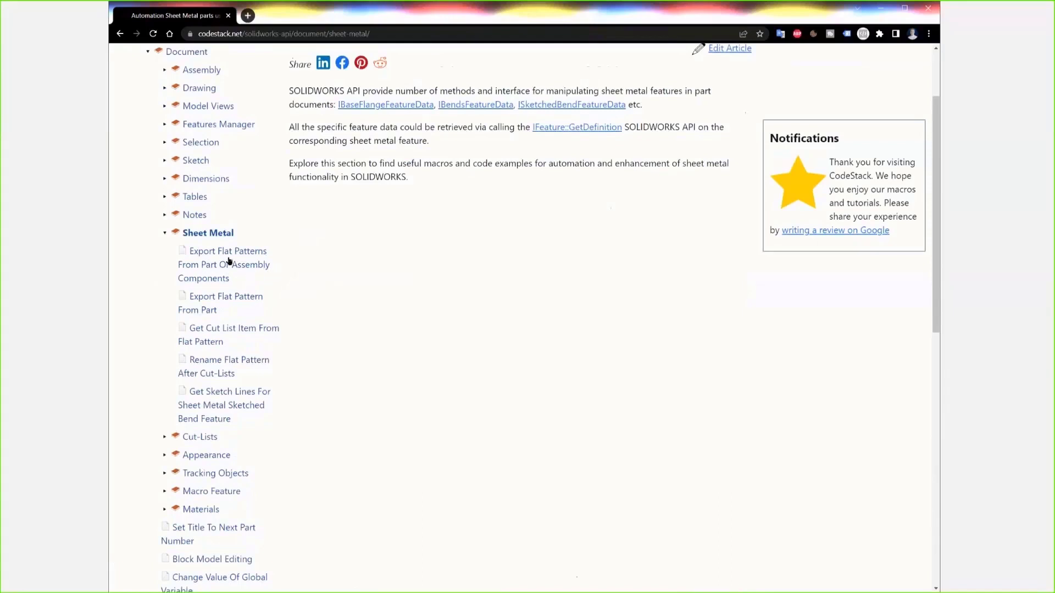
Open the 'Export Flat Patterns From Part Or Assembly Components' article and scroll through it.
click(228, 268)
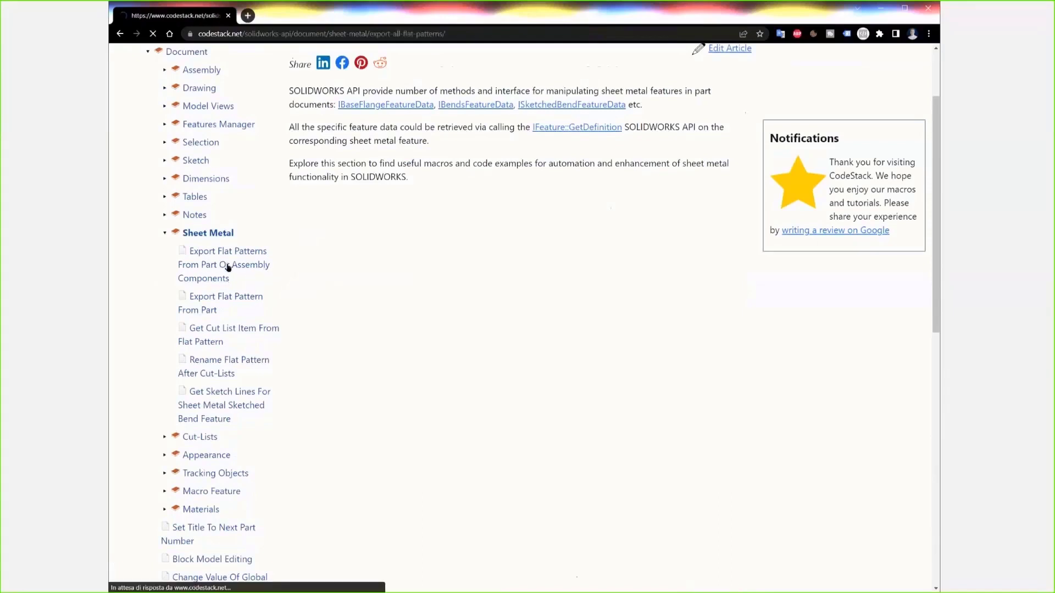
scroll(511, 261, down, 3)
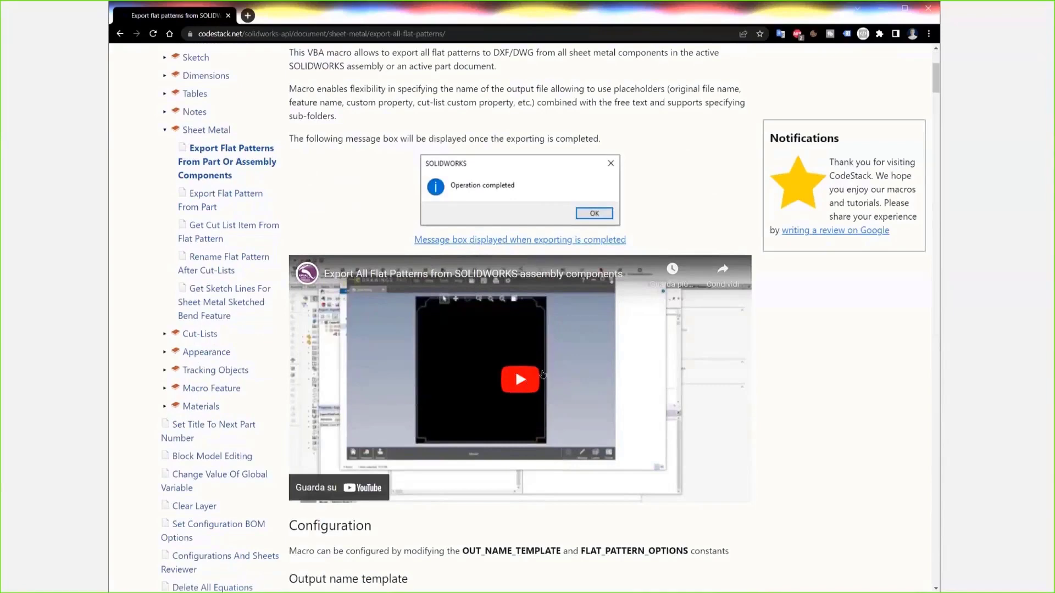
scroll(543, 375, down, 2)
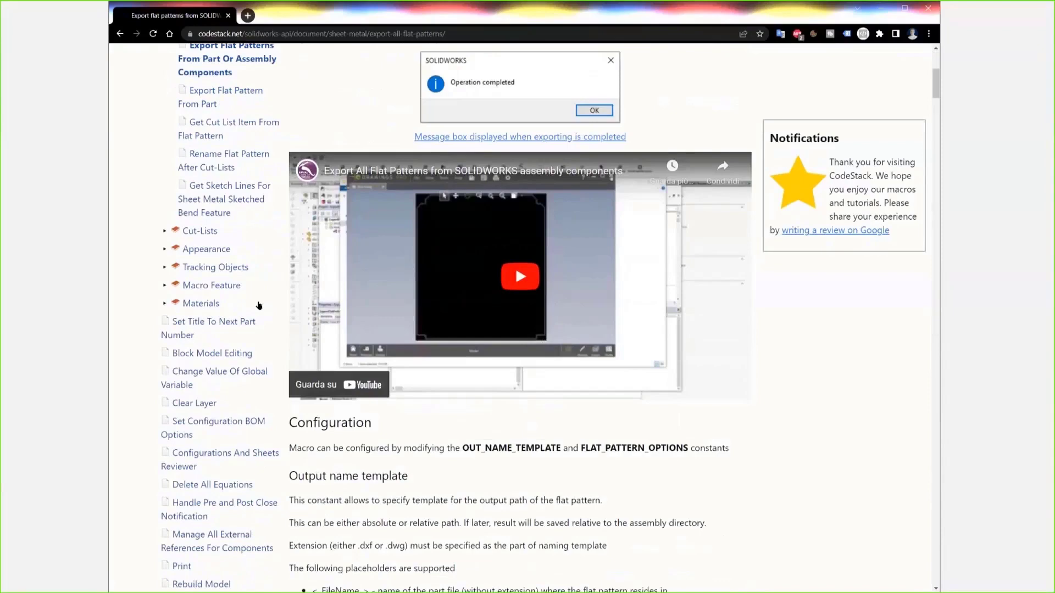
scroll(216, 433, down, 10)
Expand the Application, Data Storage, Cut-Lists, Appearance and Macro Feature sidebar topics.
click(147, 236)
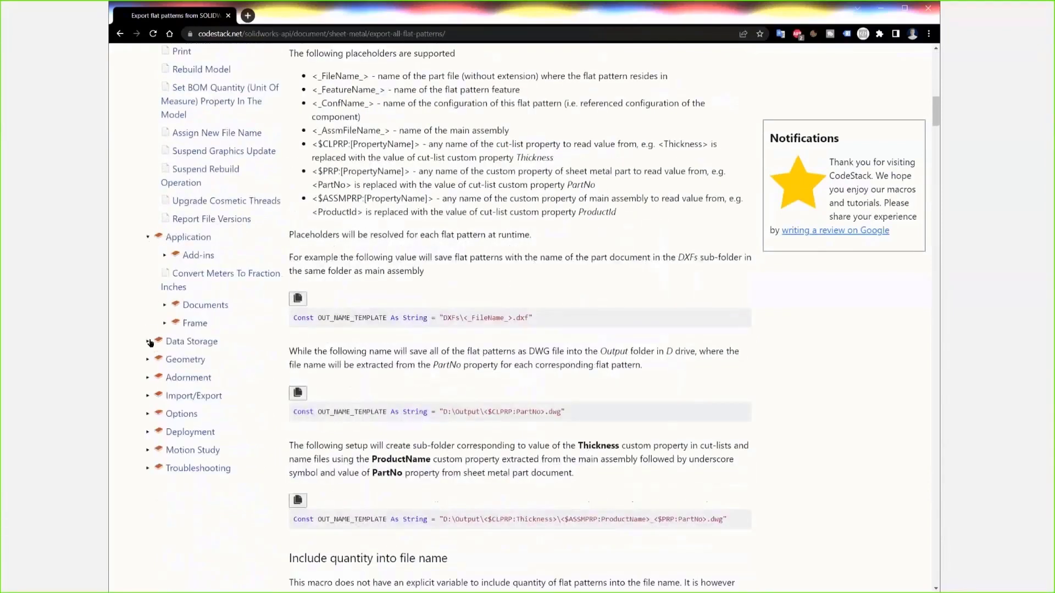
click(149, 341)
scroll(227, 312, up, 10)
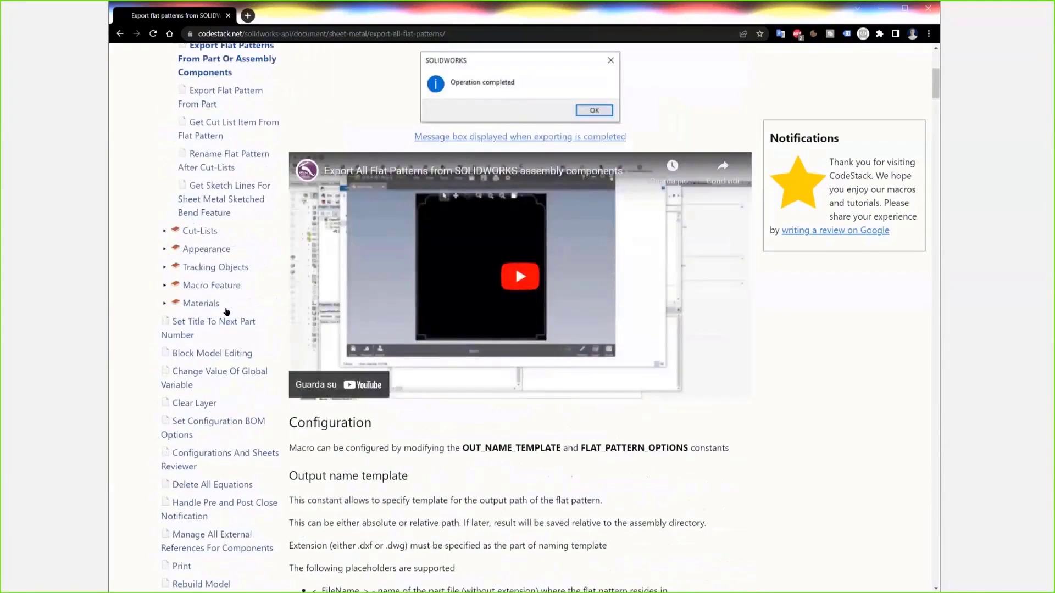
scroll(227, 311, up, 5)
click(165, 385)
scroll(165, 395, down, 5)
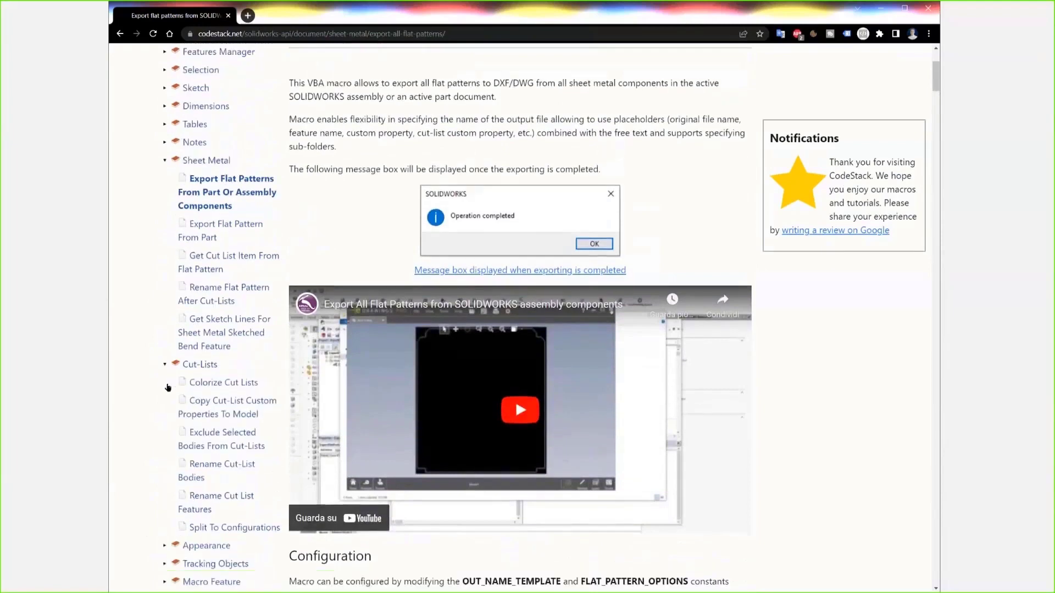
click(165, 410)
scroll(165, 352, down, 4)
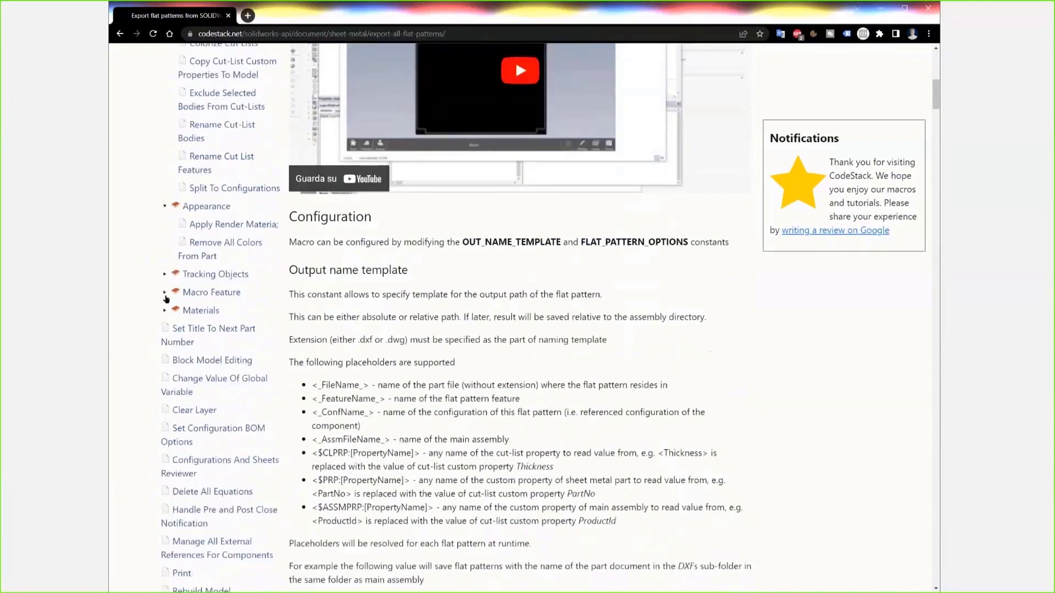
click(165, 293)
scroll(252, 346, up, 1)
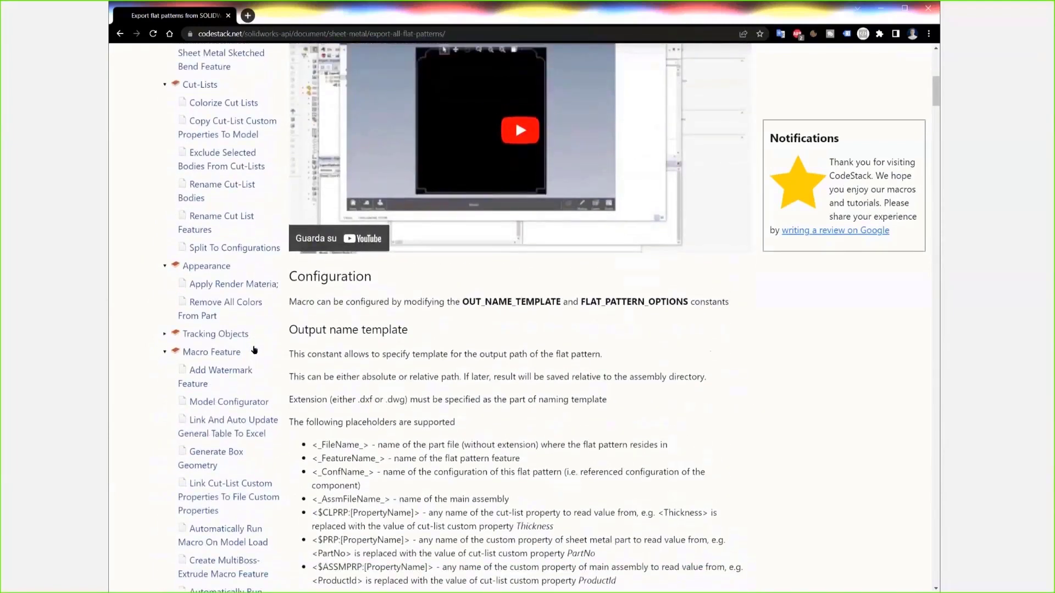
scroll(253, 349, up, 7)
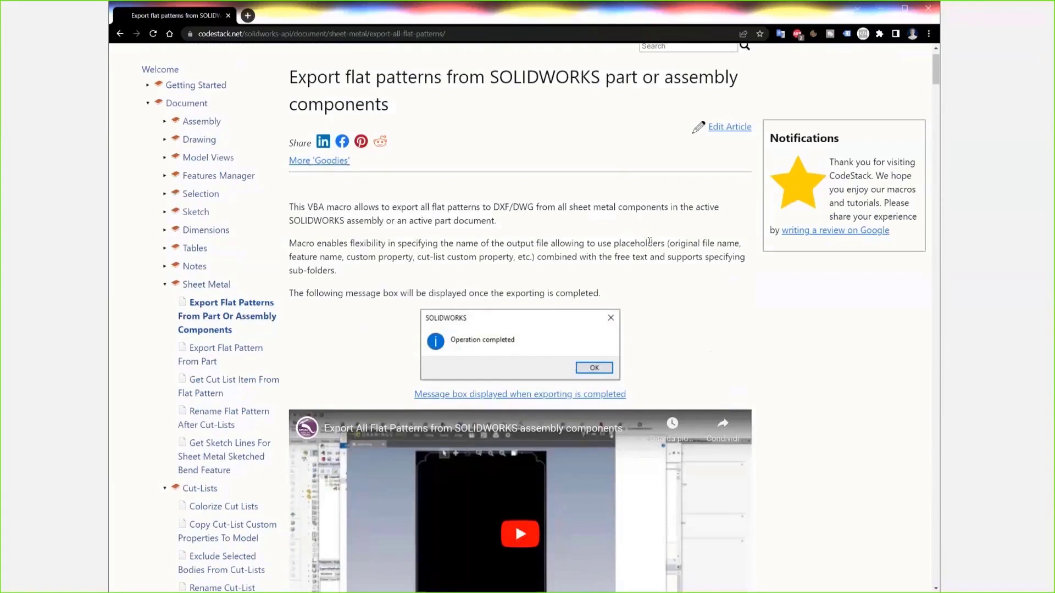
scroll(644, 237, down, 1)
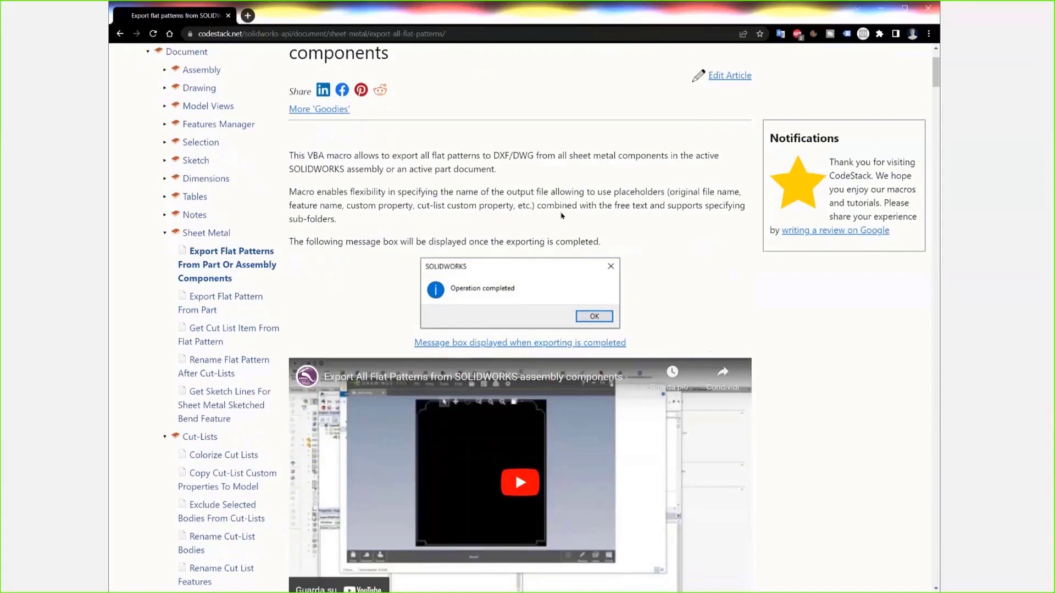
scroll(561, 215, up, 2)
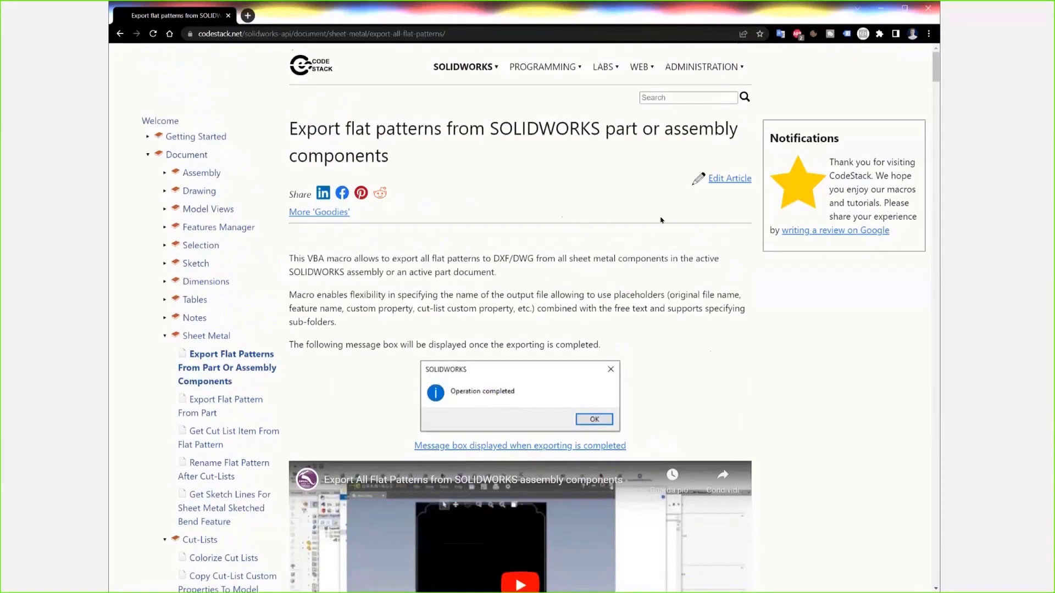
scroll(661, 220, down, 5)
scroll(564, 235, down, 5)
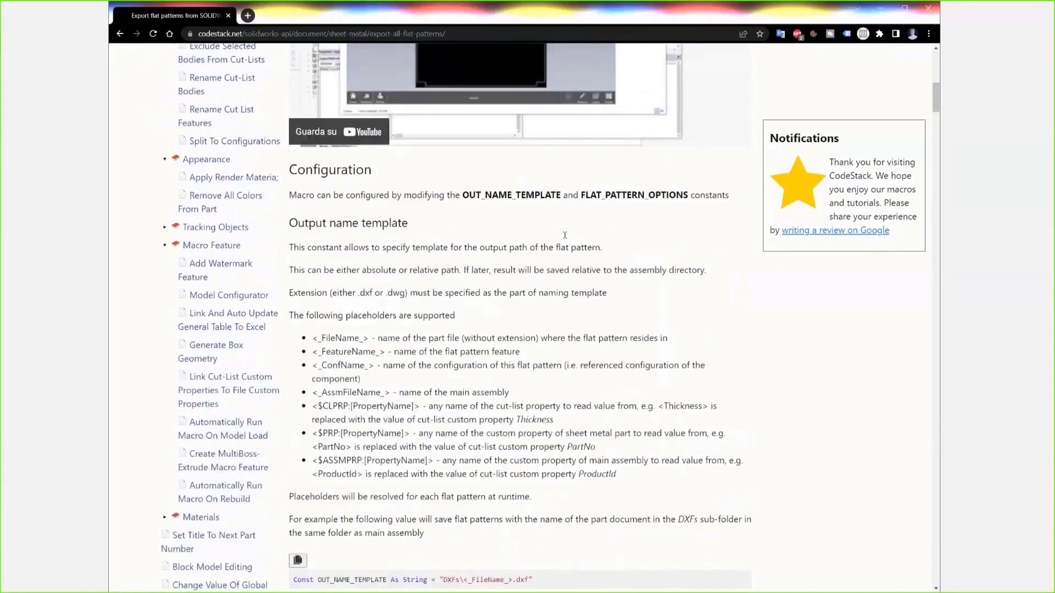
scroll(565, 235, down, 7)
scroll(564, 336, up, 5)
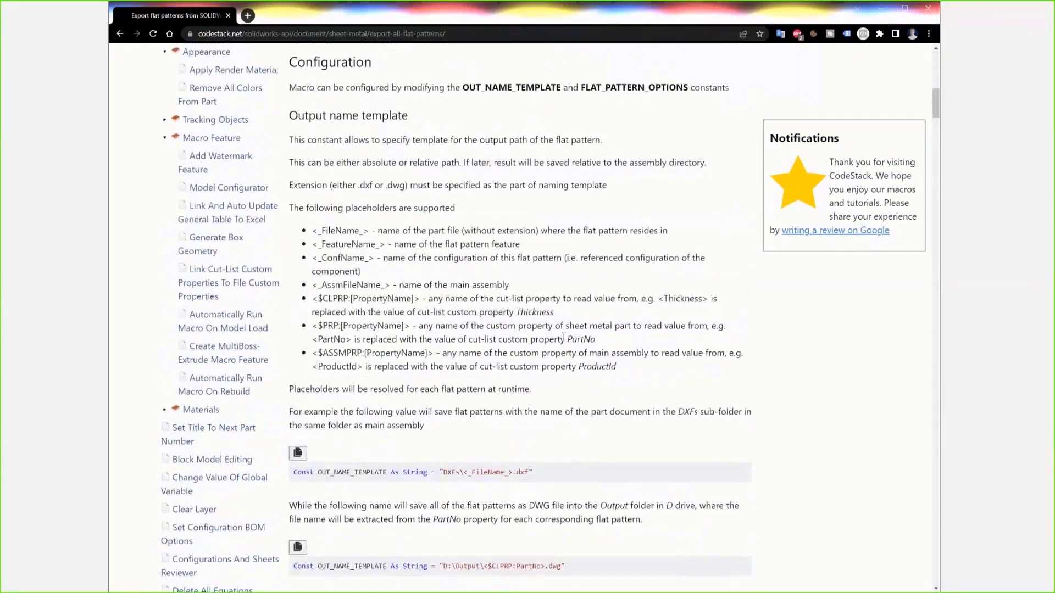
scroll(564, 337, down, 4)
scroll(584, 238, down, 5)
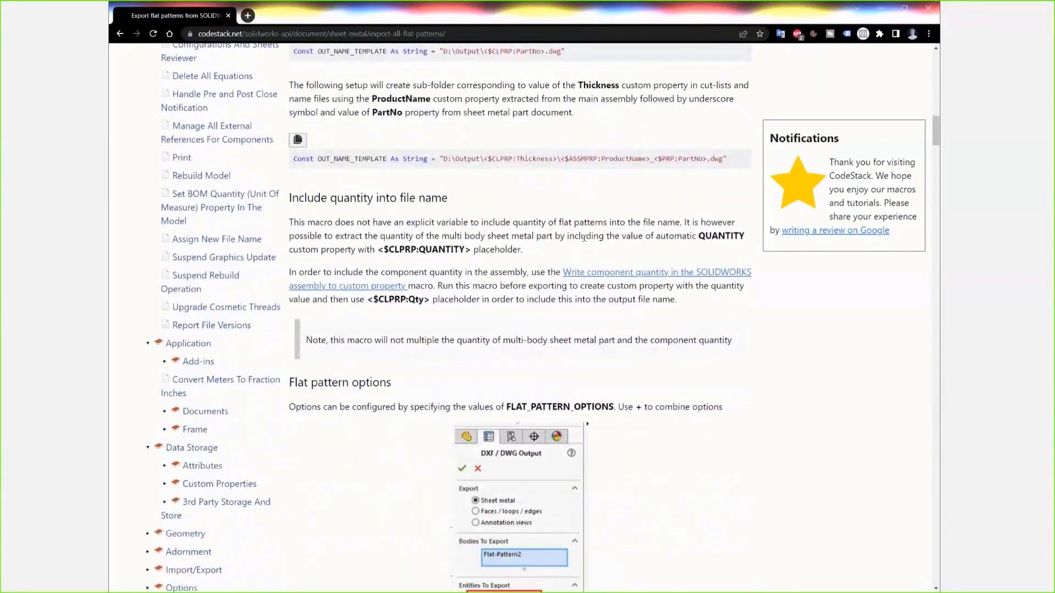
scroll(584, 238, down, 4)
scroll(610, 235, down, 4)
scroll(641, 231, down, 5)
Scroll down through the export-all-flat-patterns macro code on the CodeStack page.
scroll(641, 230, down, 6)
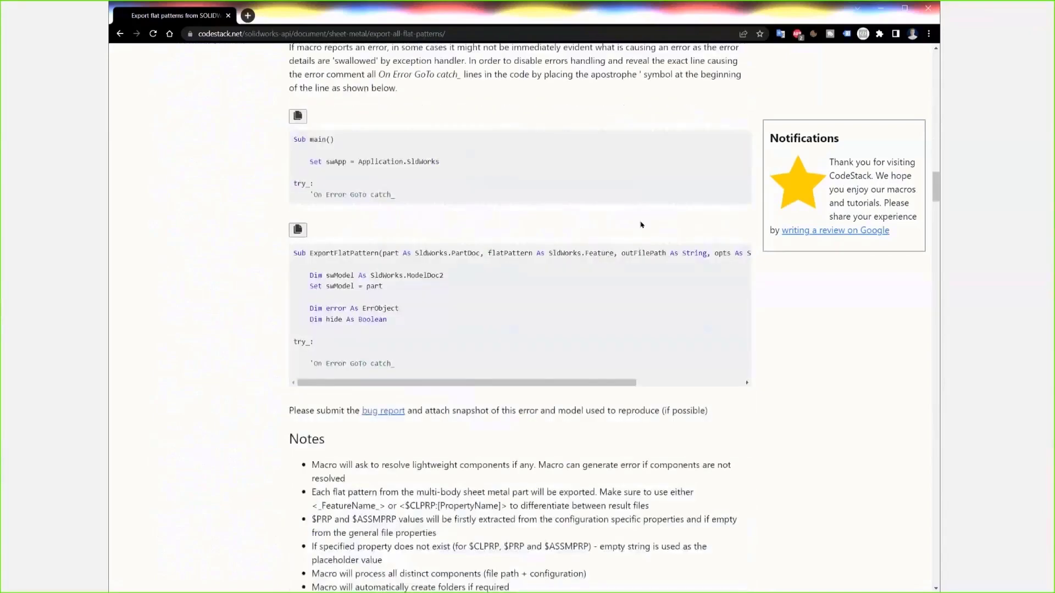
scroll(549, 219, down, 4)
scroll(332, 177, down, 4)
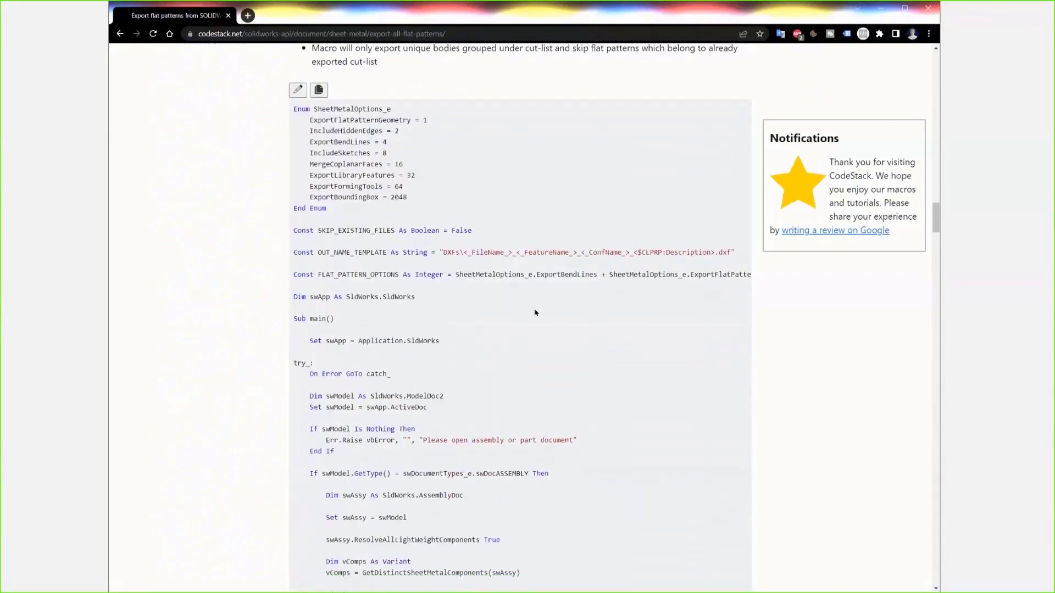
scroll(536, 312, right, 1)
scroll(527, 329, up, 4)
scroll(517, 374, down, 5)
scroll(508, 401, down, 6)
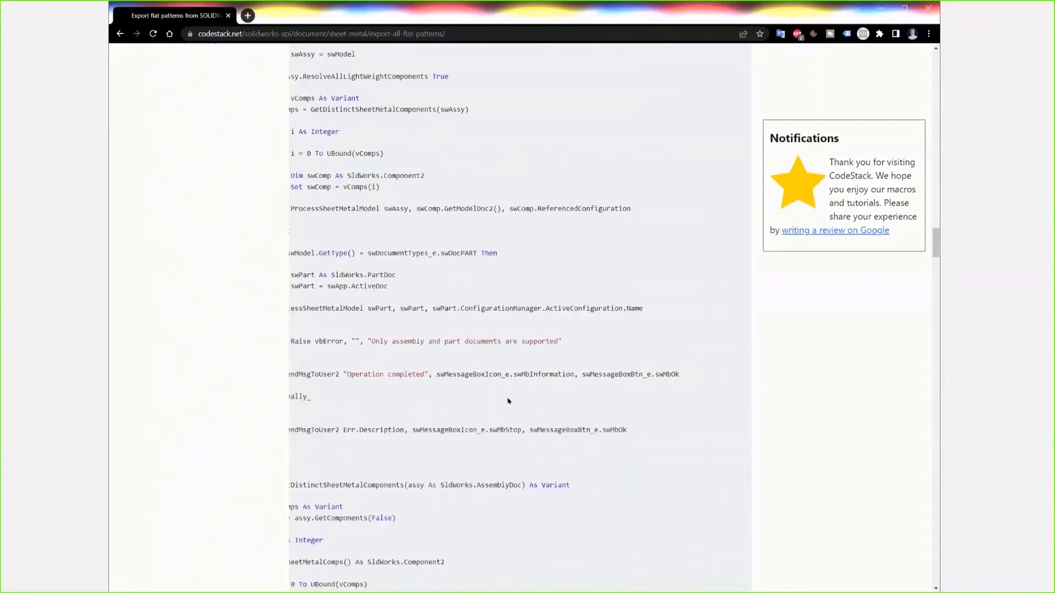
scroll(501, 409, down, 4)
scroll(492, 429, down, 4)
scroll(486, 437, down, 4)
scroll(485, 434, down, 2)
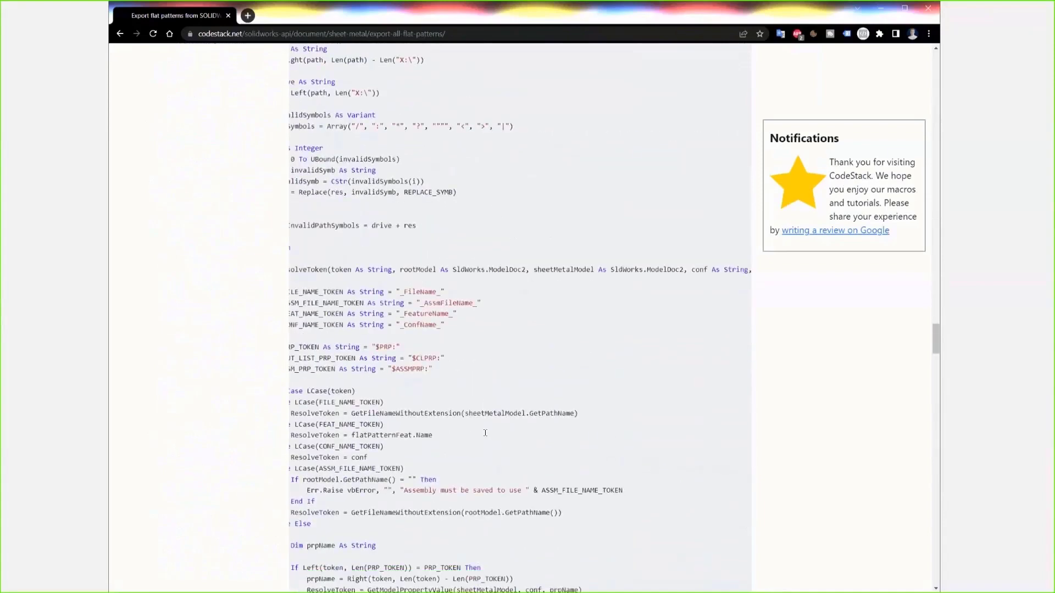
scroll(485, 433, down, 3)
scroll(485, 434, down, 3)
scroll(485, 436, down, 3)
scroll(485, 437, down, 3)
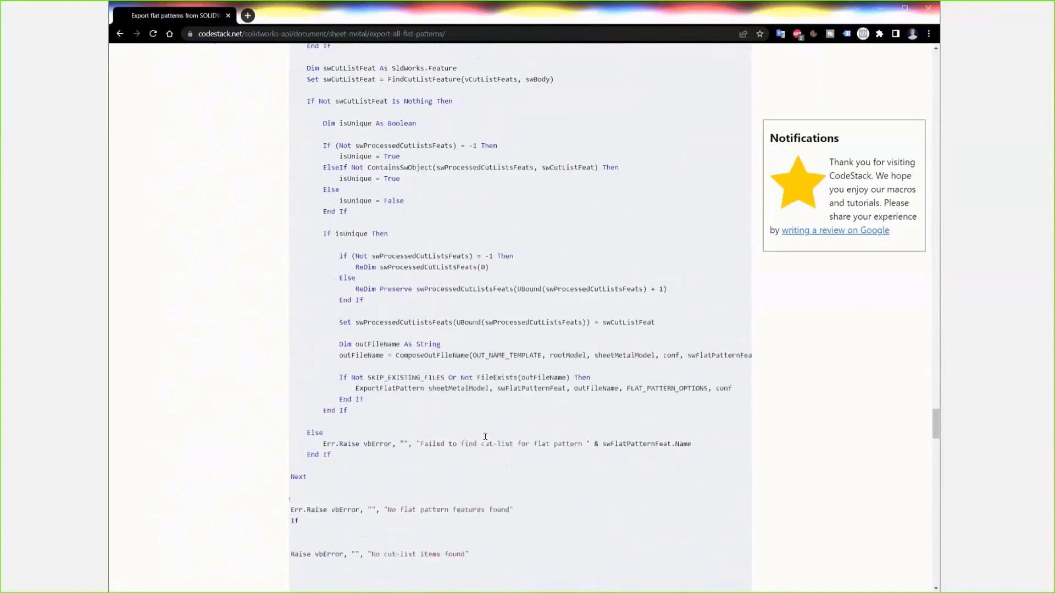
scroll(485, 437, down, 3)
scroll(485, 438, down, 3)
scroll(486, 440, down, 3)
scroll(486, 442, down, 3)
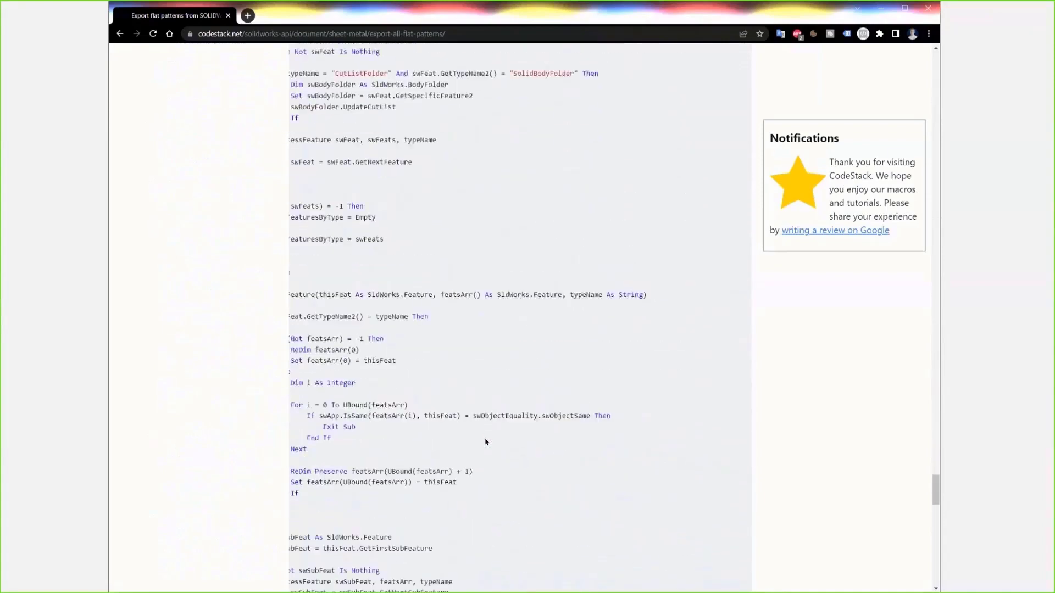
scroll(486, 442, down, 4)
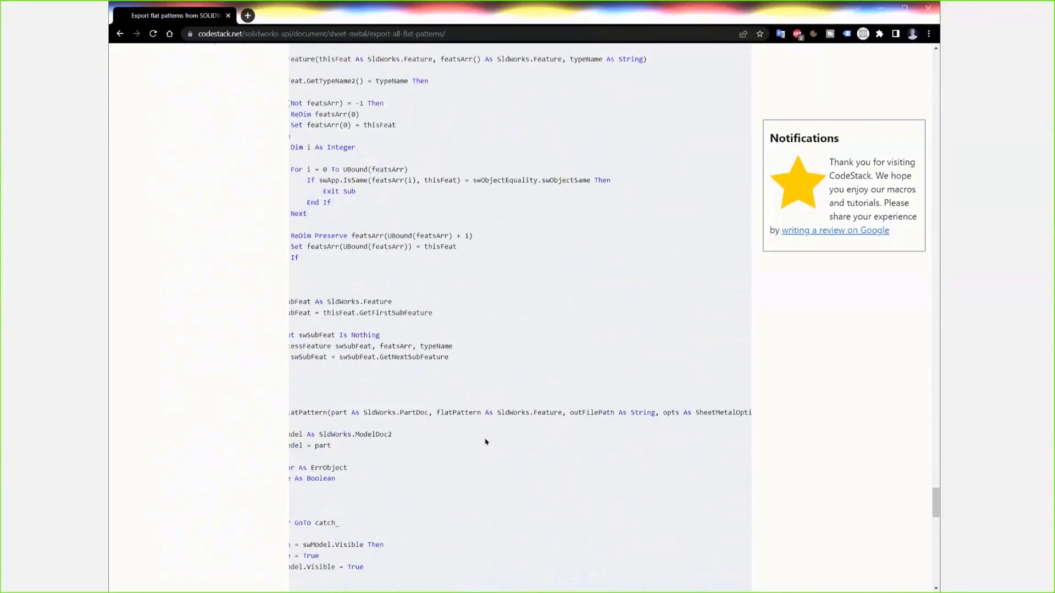
scroll(485, 442, down, 1)
scroll(486, 442, down, 4)
scroll(485, 441, down, 4)
scroll(486, 442, down, 3)
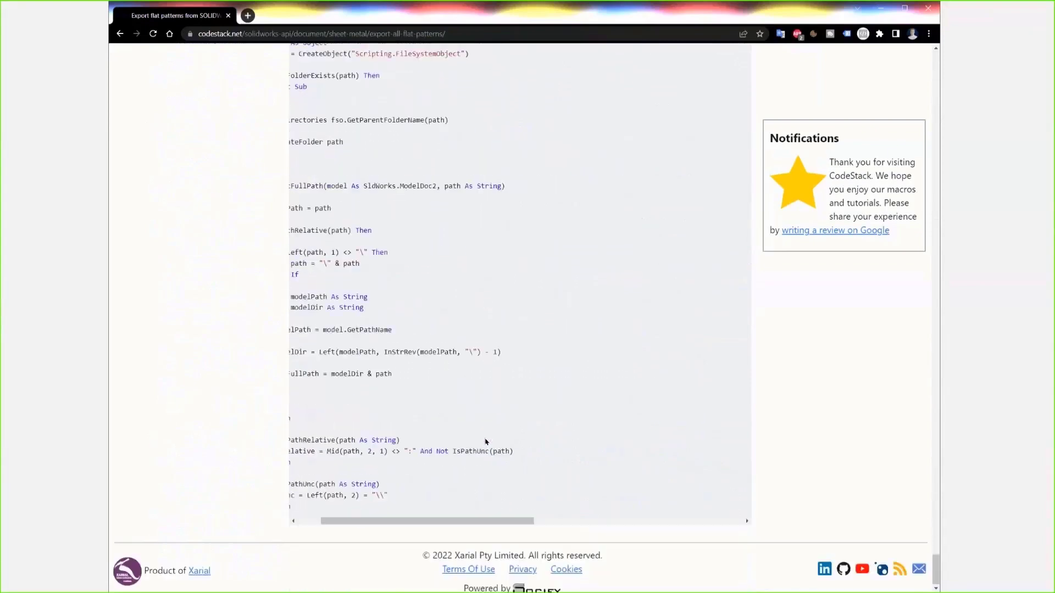
drag(417, 514, 387, 515)
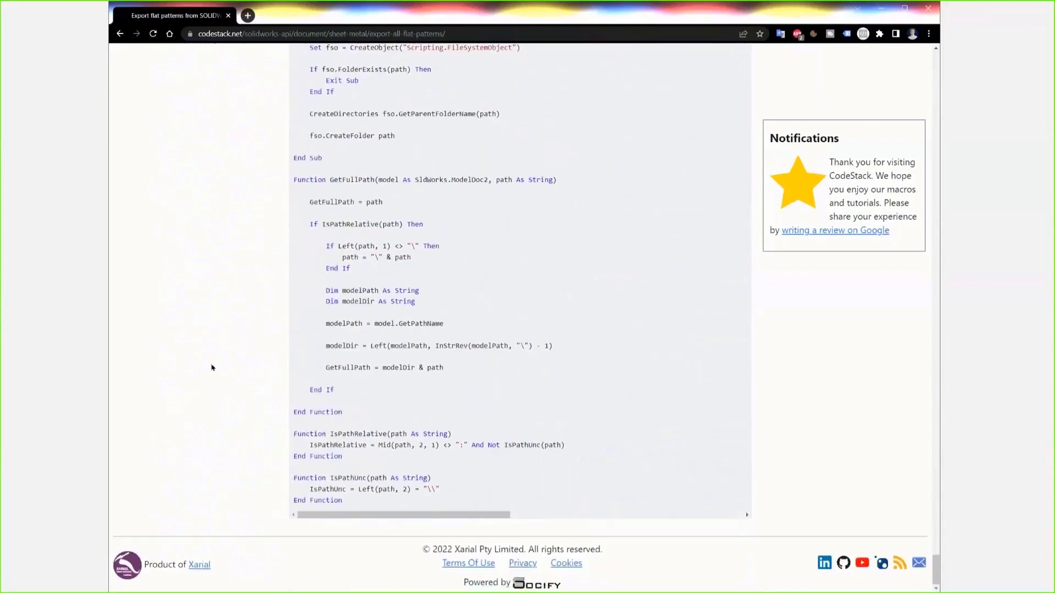
Return to the top of the code block and copy the whole macro source.
scroll(213, 369, up, 5)
scroll(215, 369, up, 5)
scroll(216, 371, up, 5)
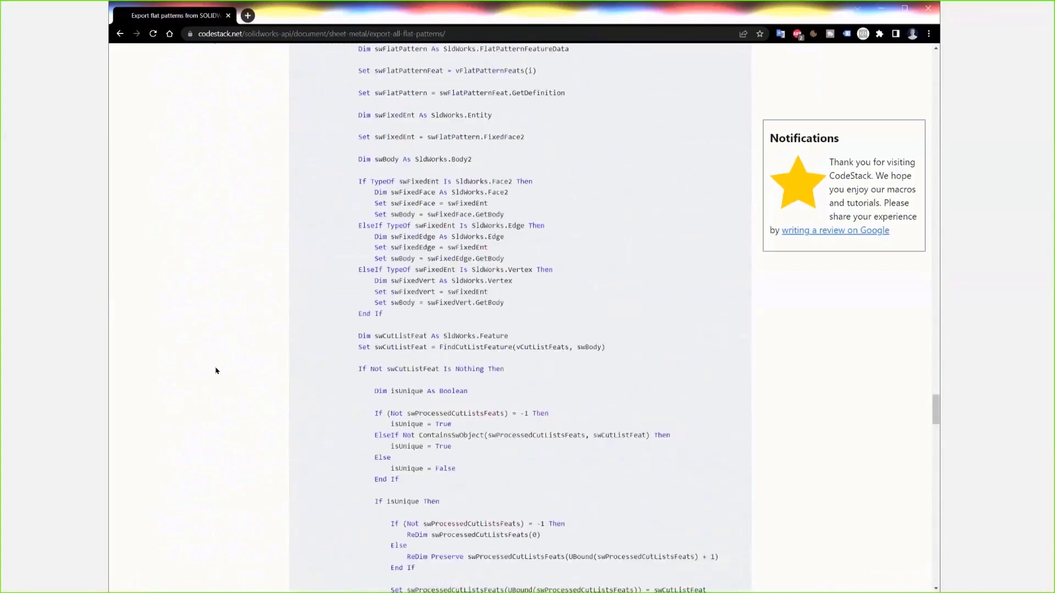
scroll(216, 370, up, 5)
scroll(216, 370, up, 5)
scroll(214, 372, up, 5)
scroll(214, 385, up, 4)
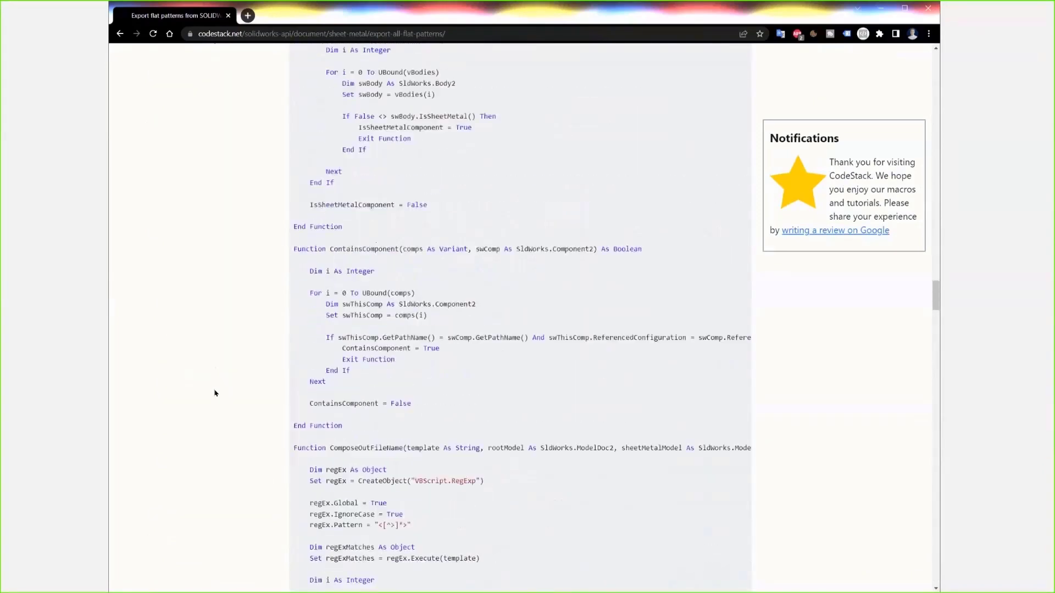
scroll(215, 393, up, 3)
scroll(214, 394, up, 5)
scroll(214, 394, up, 5)
scroll(215, 406, up, 5)
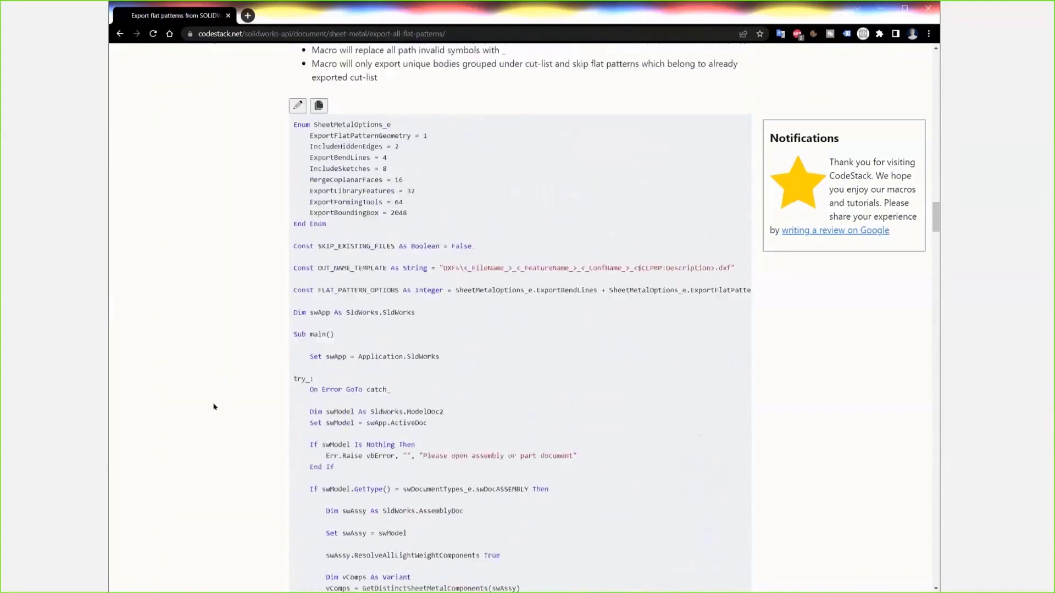
scroll(213, 405, up, 5)
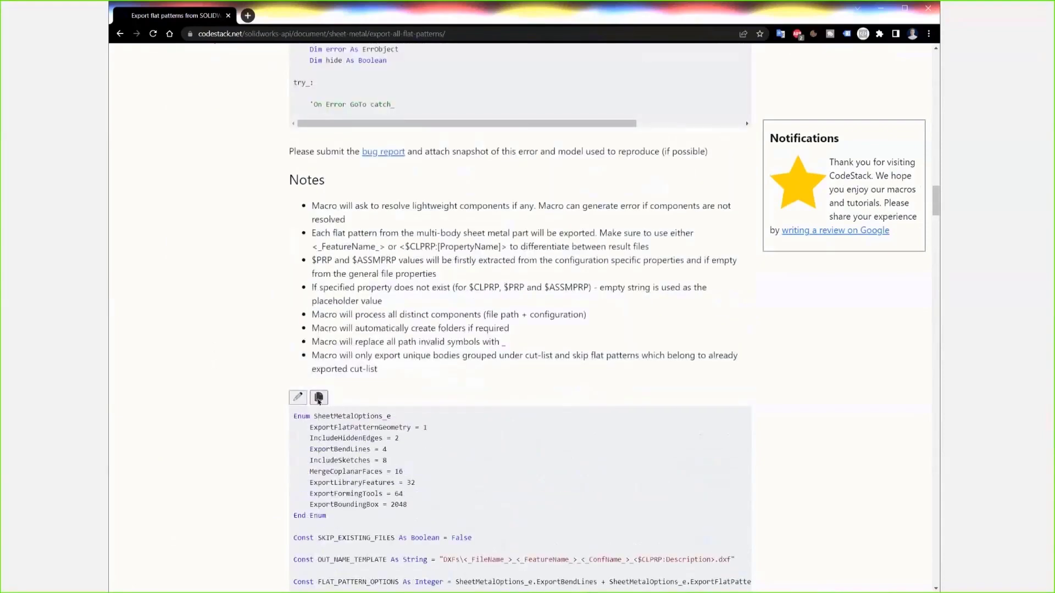
click(318, 400)
click(319, 400)
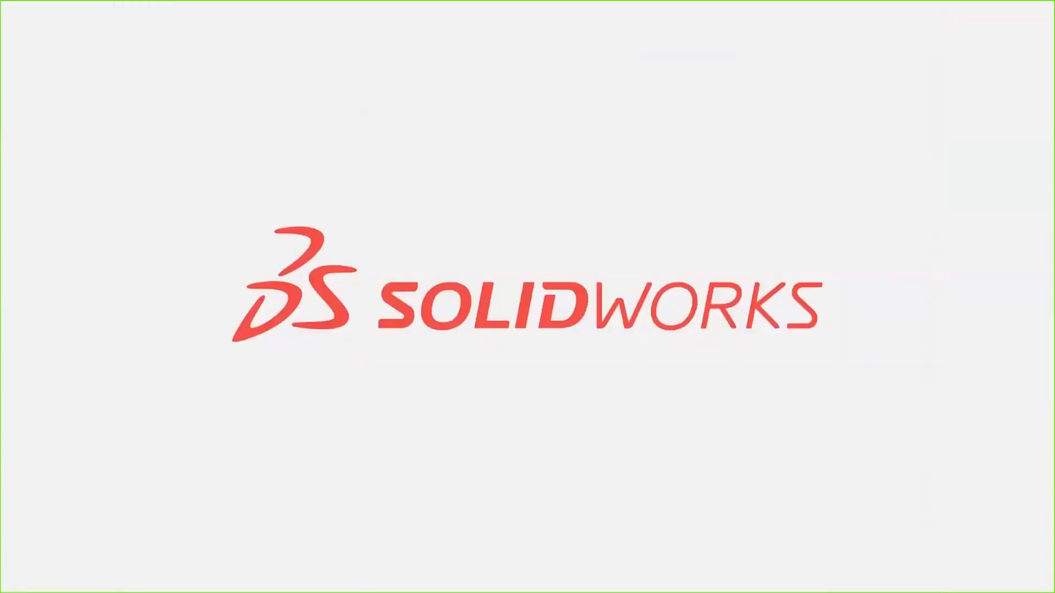
Back in SOLIDWORKS, close the washer part without saving changes.
key(alt+Tab)
key(alt+Tab)
key(alt+Tab)
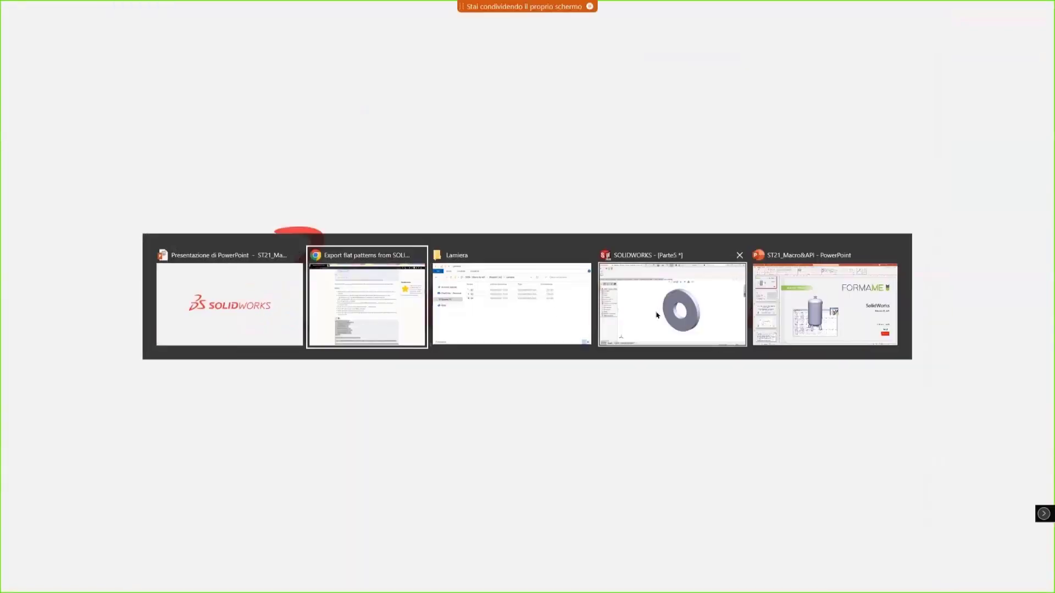
click(1042, 119)
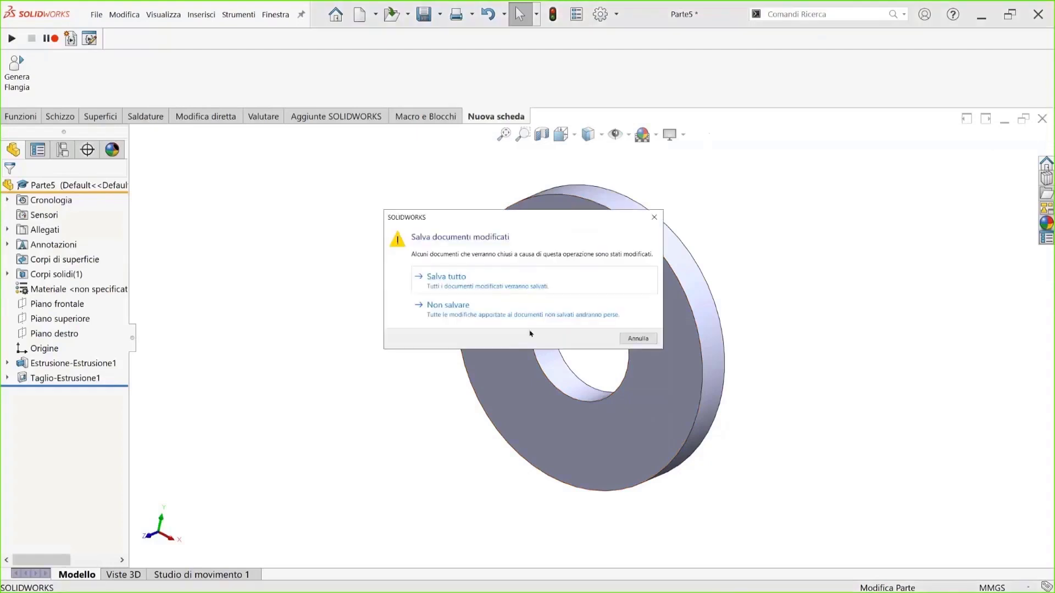
click(521, 306)
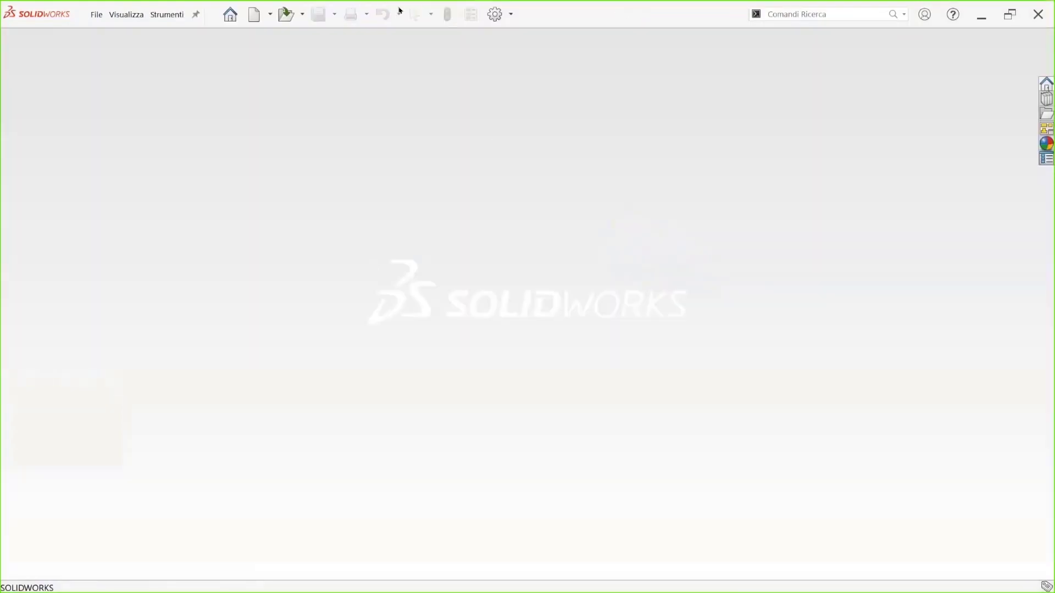
Create a new macro named 'Genera DXF sviluppo' saved in the Modelli CAD folder.
click(162, 14)
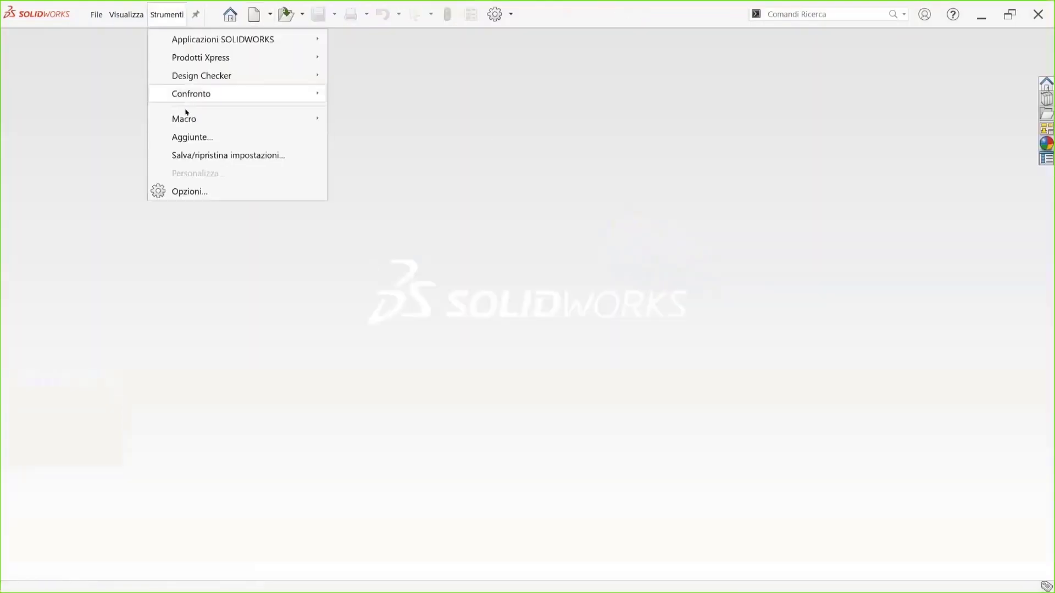
mouse_move(184, 118)
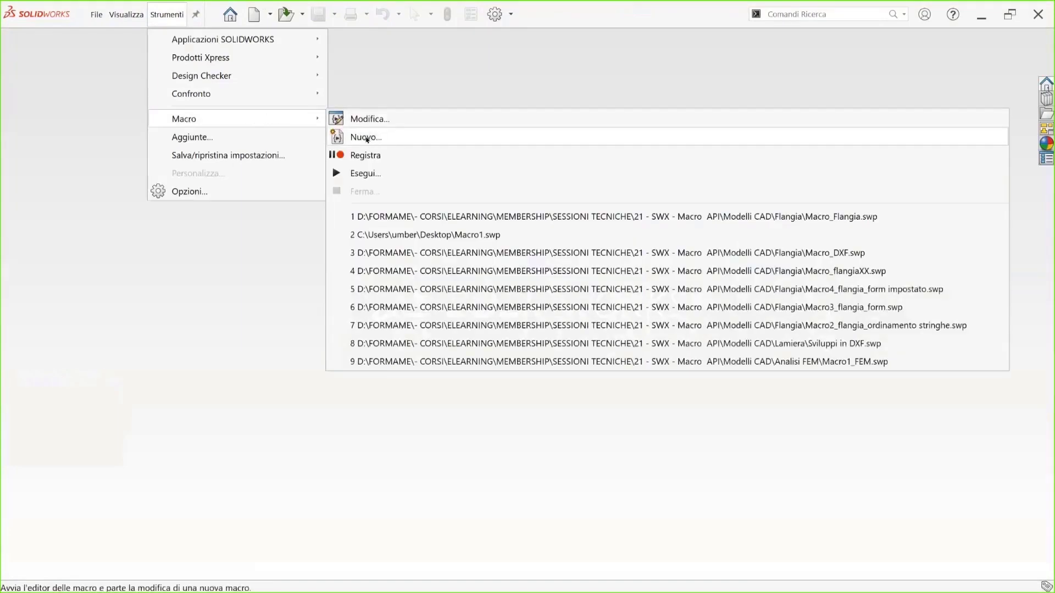
click(370, 138)
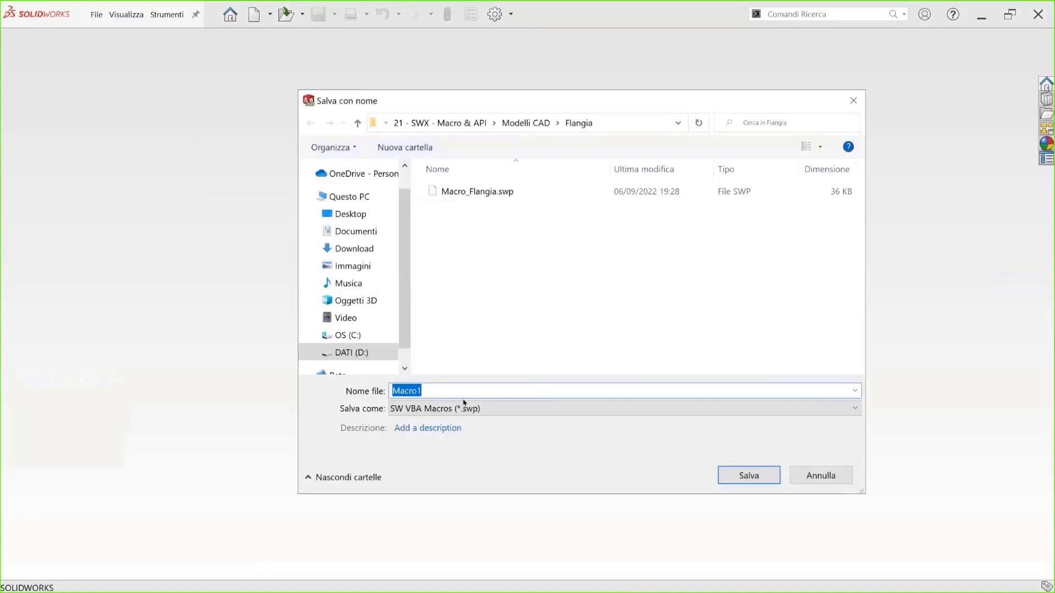
text(Ge)
text(nera DXF)
text( sviluppo)
click(525, 124)
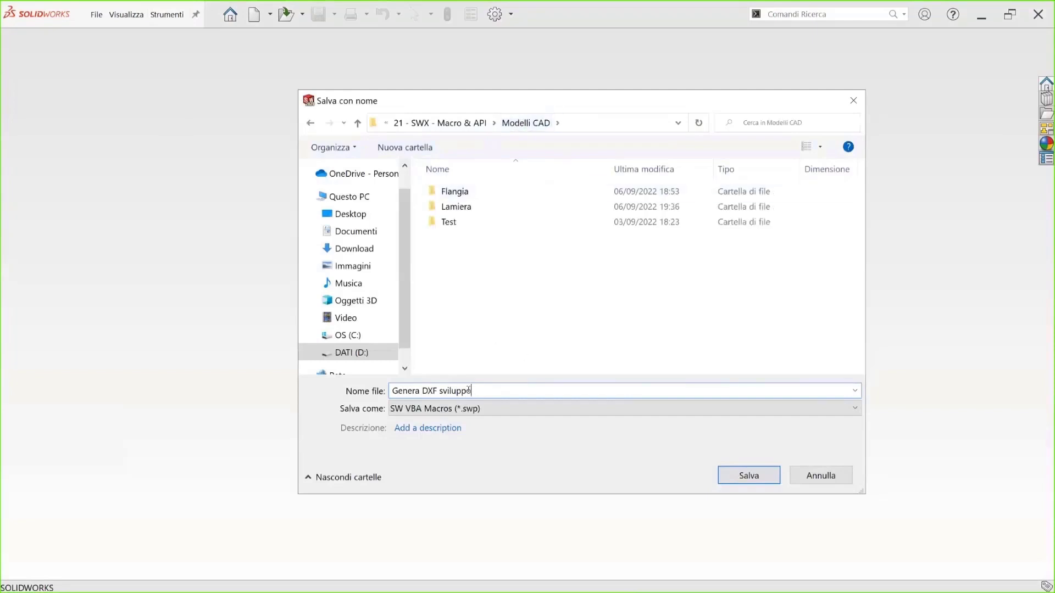
click(749, 476)
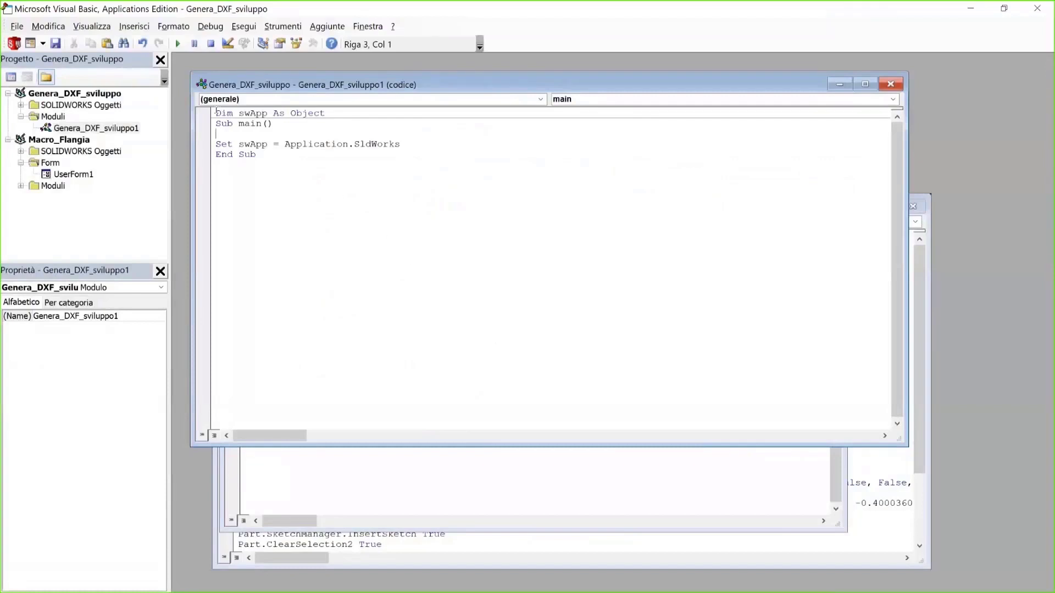
Replace Genera_DXF_sviluppo's template code with the CodeStack macro, save, and close the editor.
drag(216, 110, 335, 179)
key(Delete)
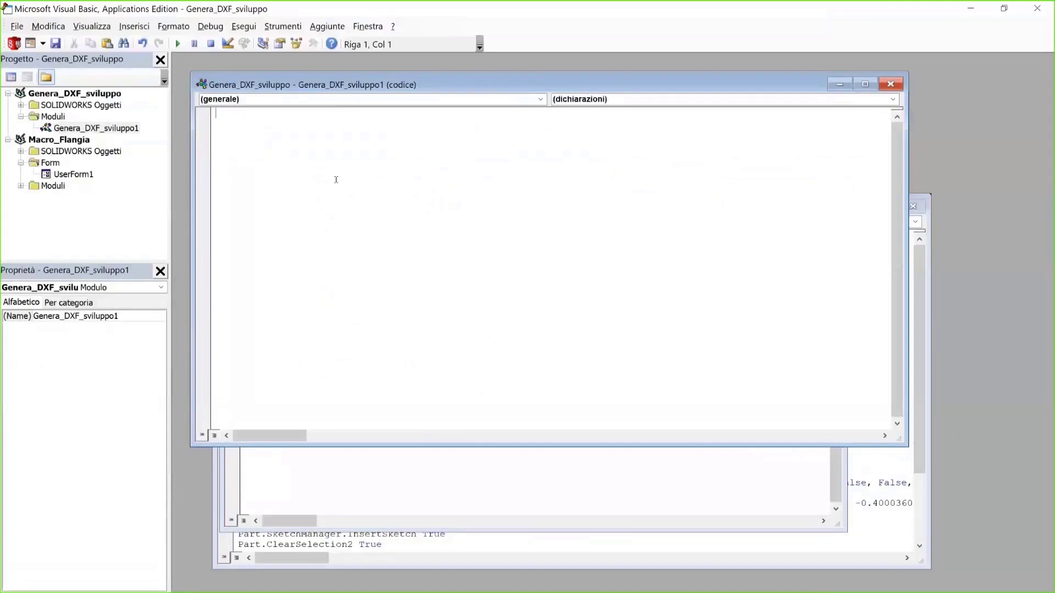
key(ctrl+v)
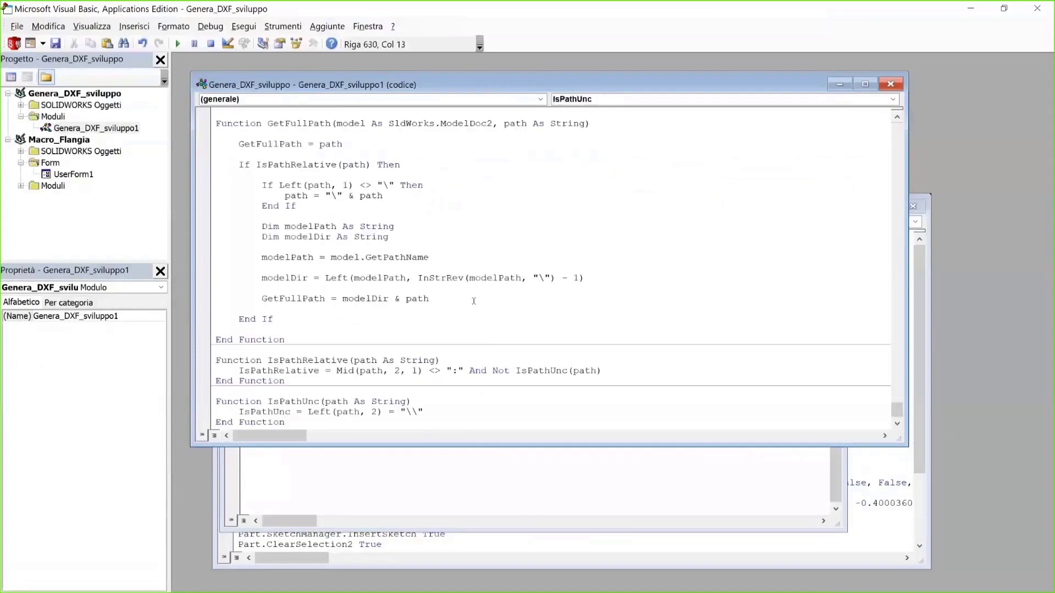
scroll(470, 296, up, 10)
scroll(473, 299, up, 15)
scroll(473, 302, up, 15)
scroll(474, 301, up, 15)
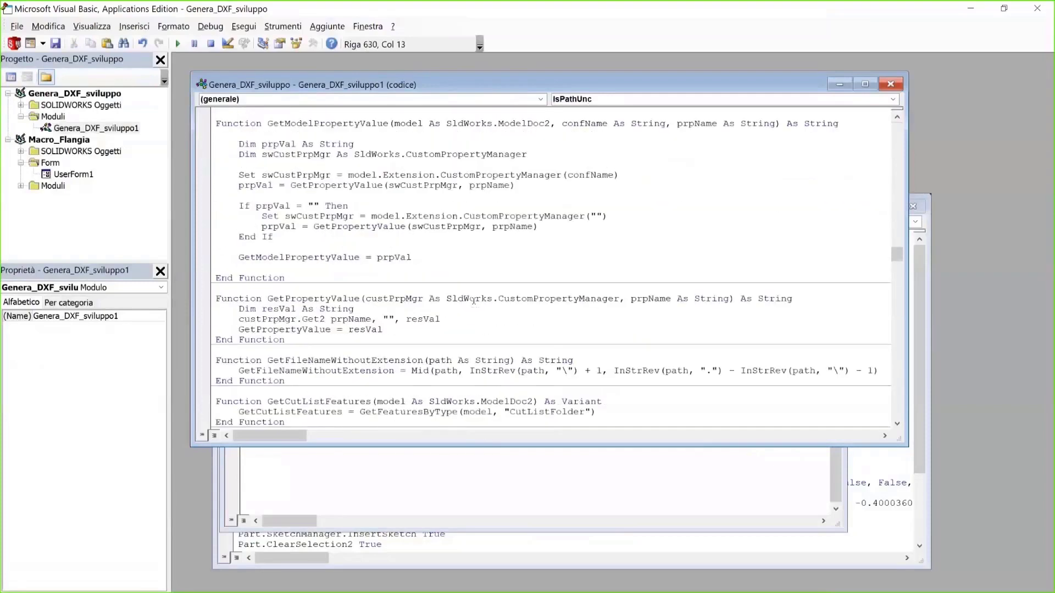
scroll(474, 299, up, 15)
scroll(474, 297, up, 15)
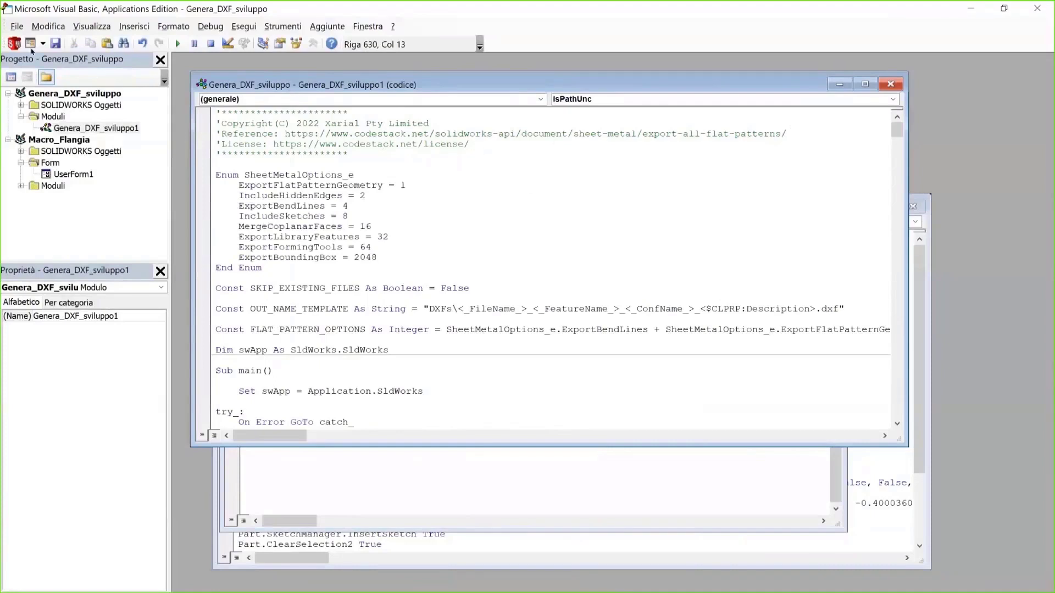
click(55, 44)
click(1042, 9)
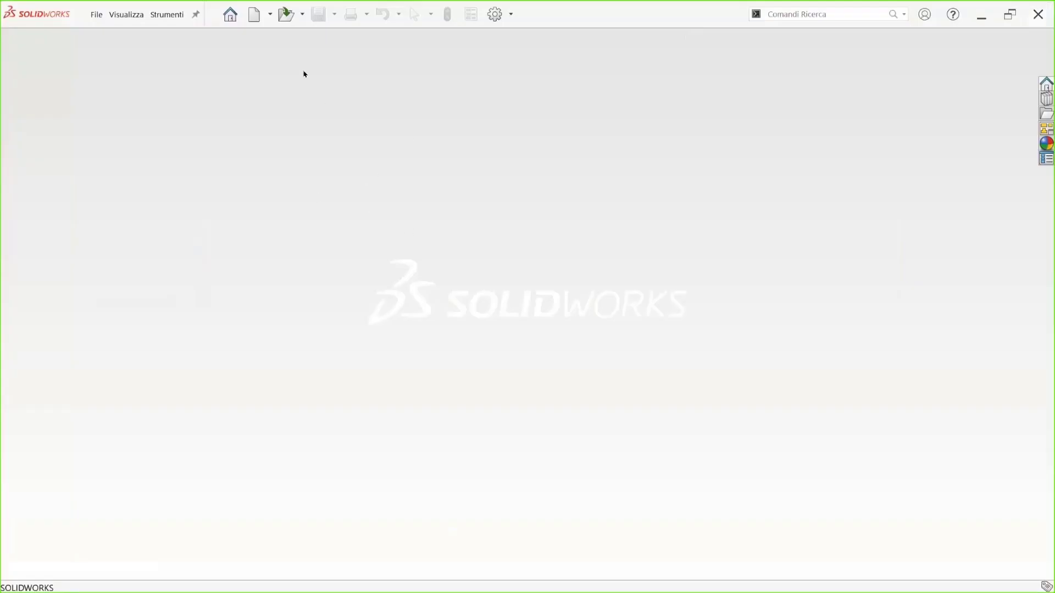
Open sheet-metal part E3 from the Lamiera folder and adjust the view slightly.
click(286, 14)
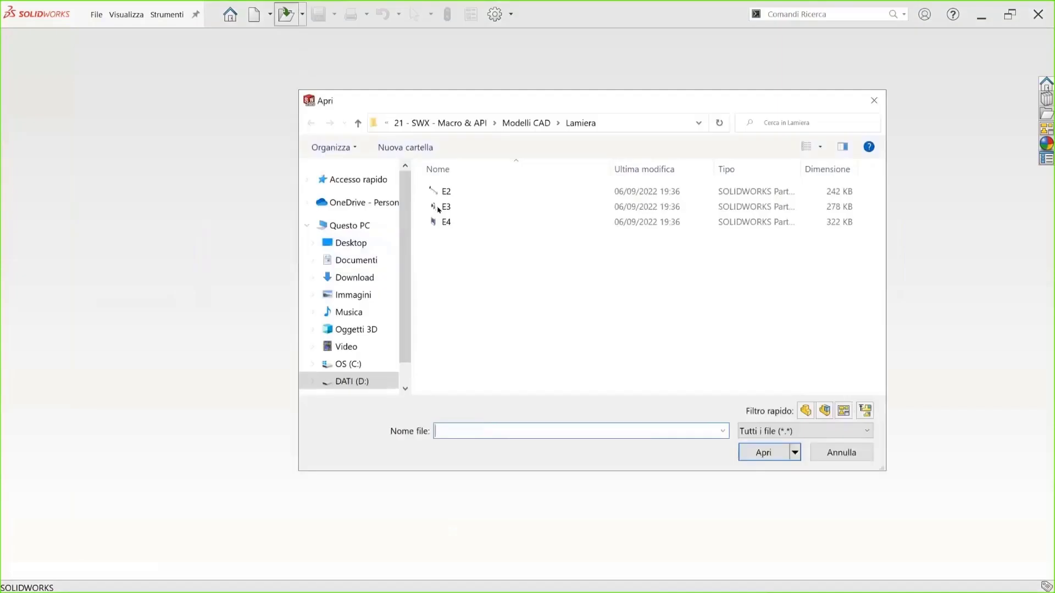
double_click(446, 207)
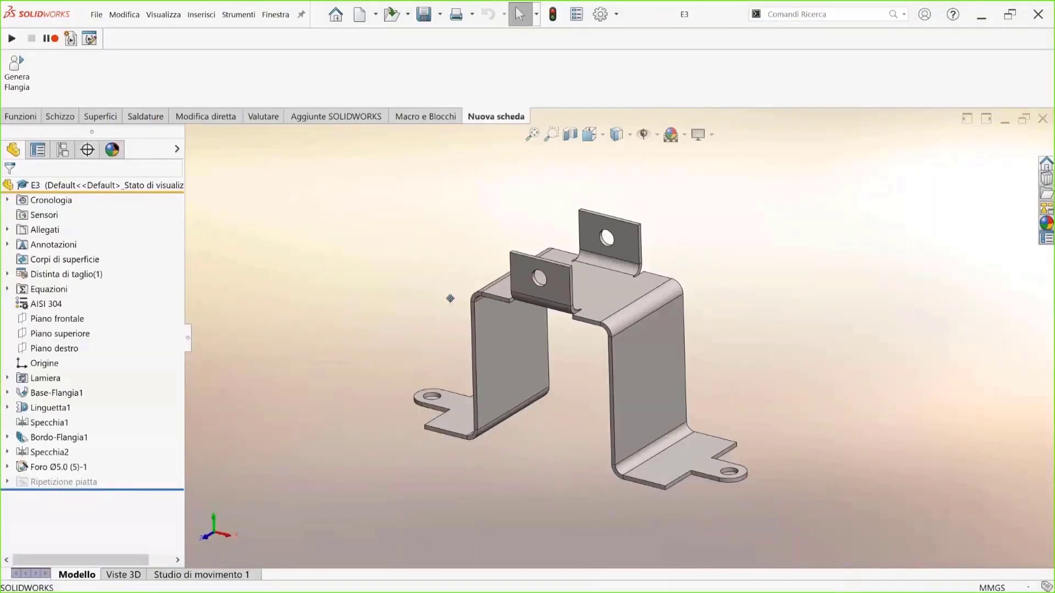
ctrl+middle_drag(450, 298, 434, 298)
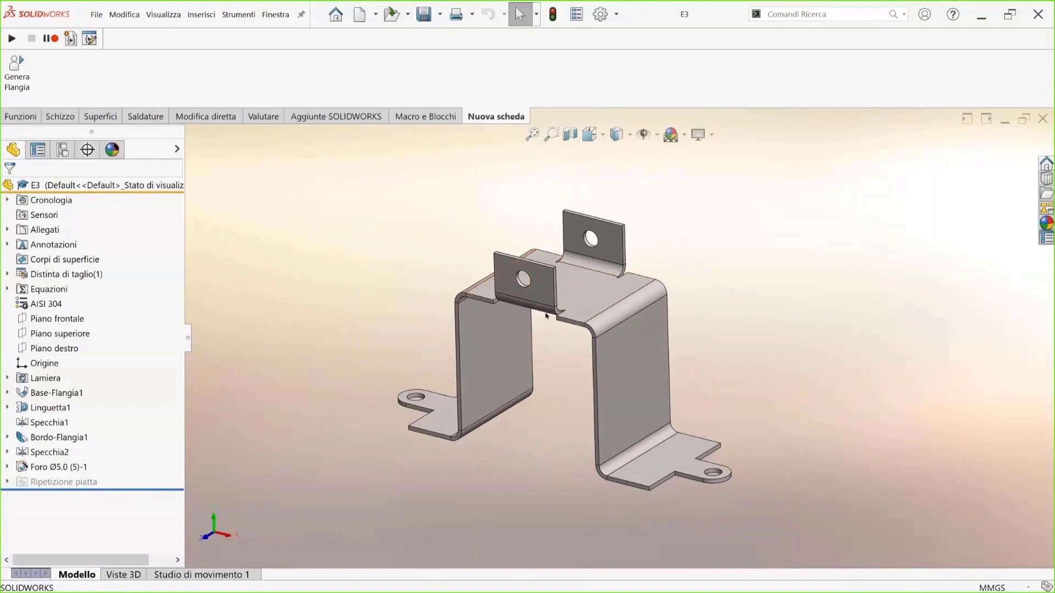
middle_drag(545, 316, 541, 307)
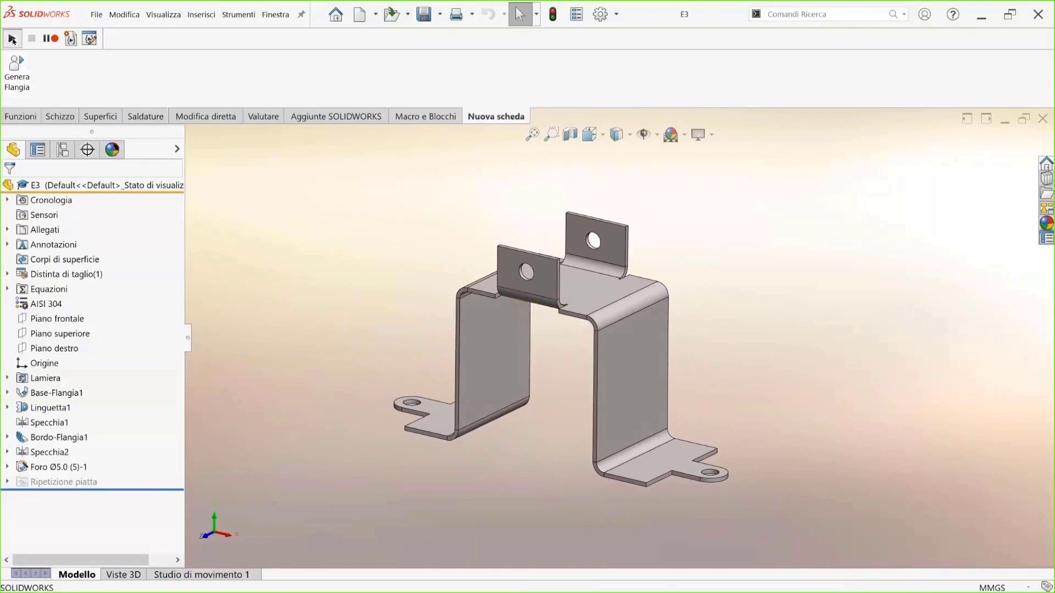
click(12, 39)
Run Genera DXF sviluppo.swp on E3 and acknowledge the Operation completed message.
click(519, 239)
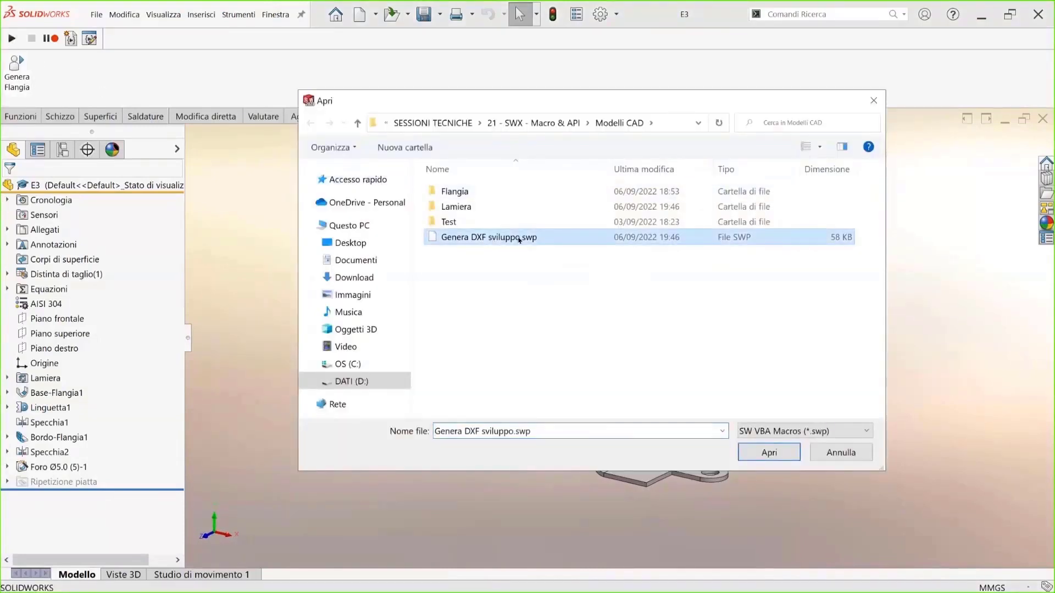
click(788, 453)
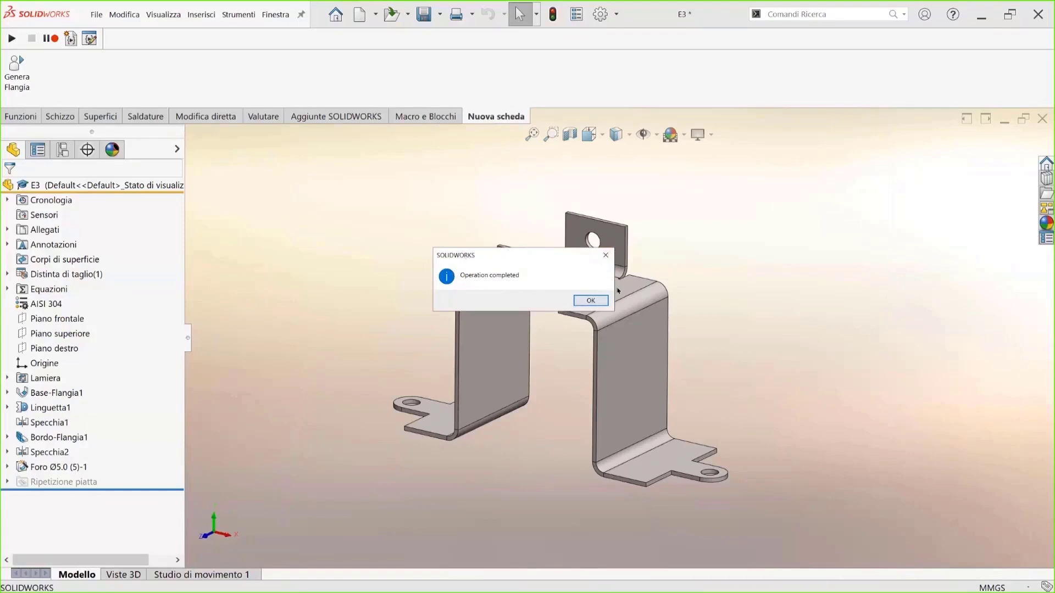
click(593, 302)
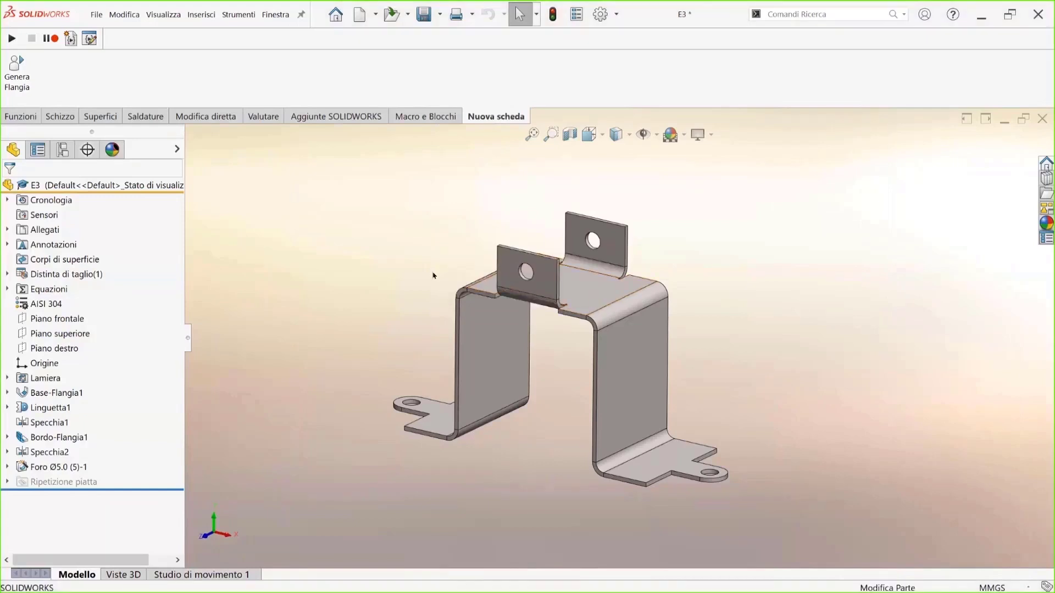
key(alt+Tab)
mouse_move(664, 301)
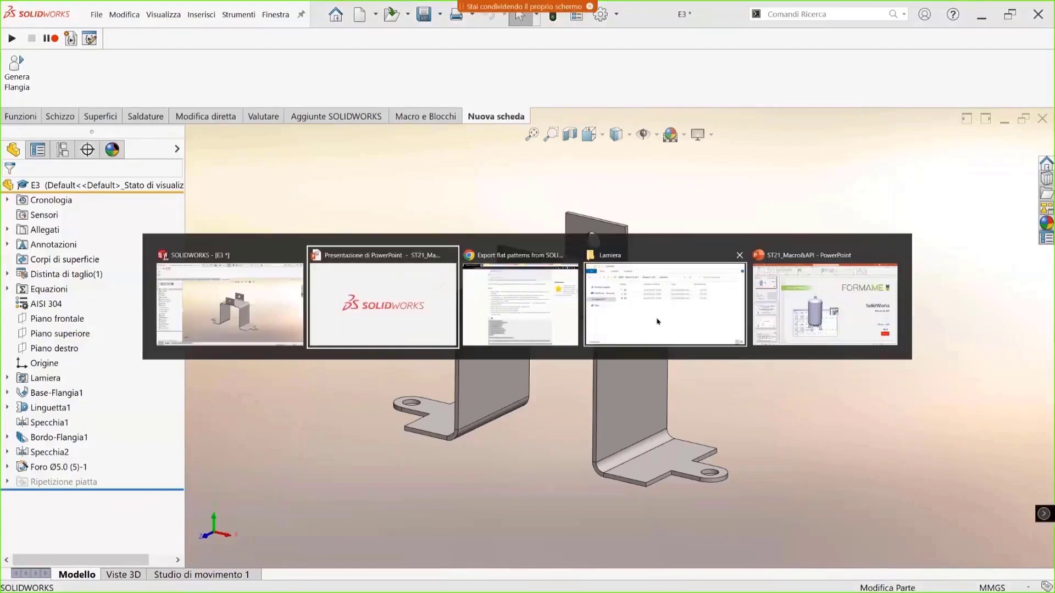
Open E3_Ripetizione piatta2_Default_Sheet from the new DXFs folder inside Lamiera.
click(657, 321)
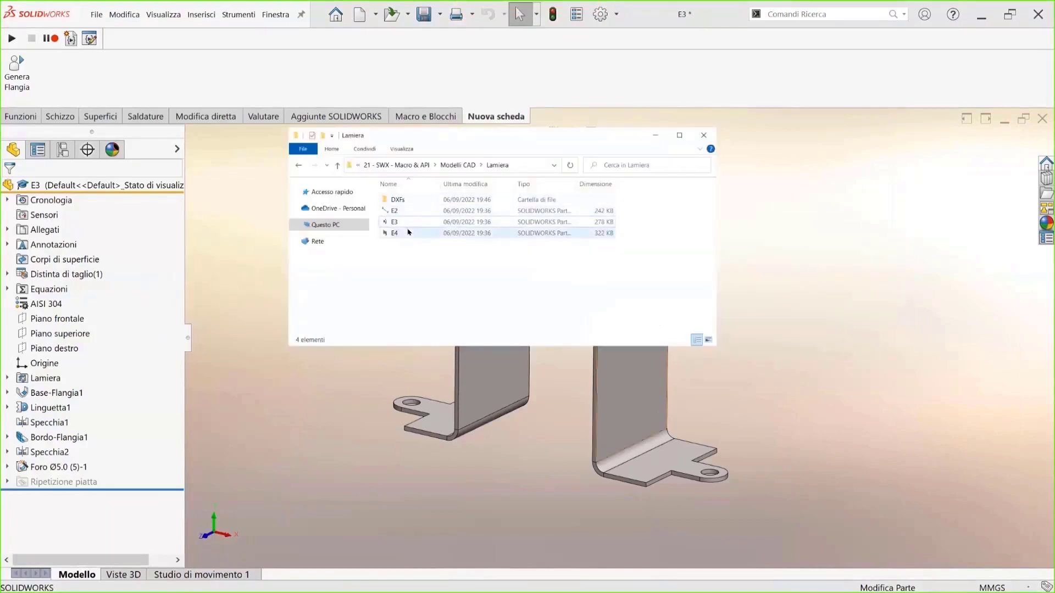
key(super+plus)
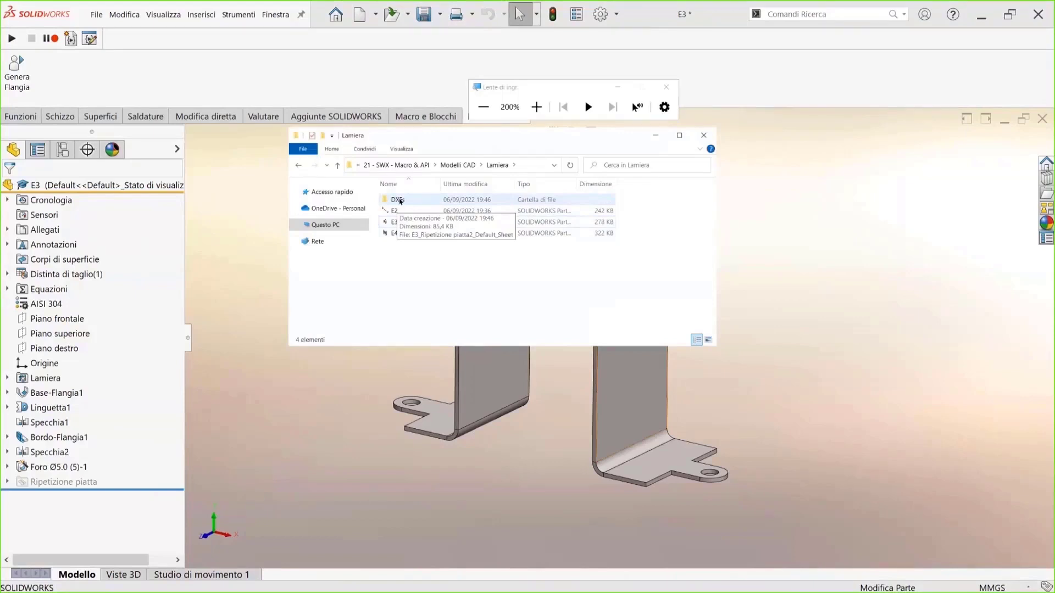
double_click(400, 200)
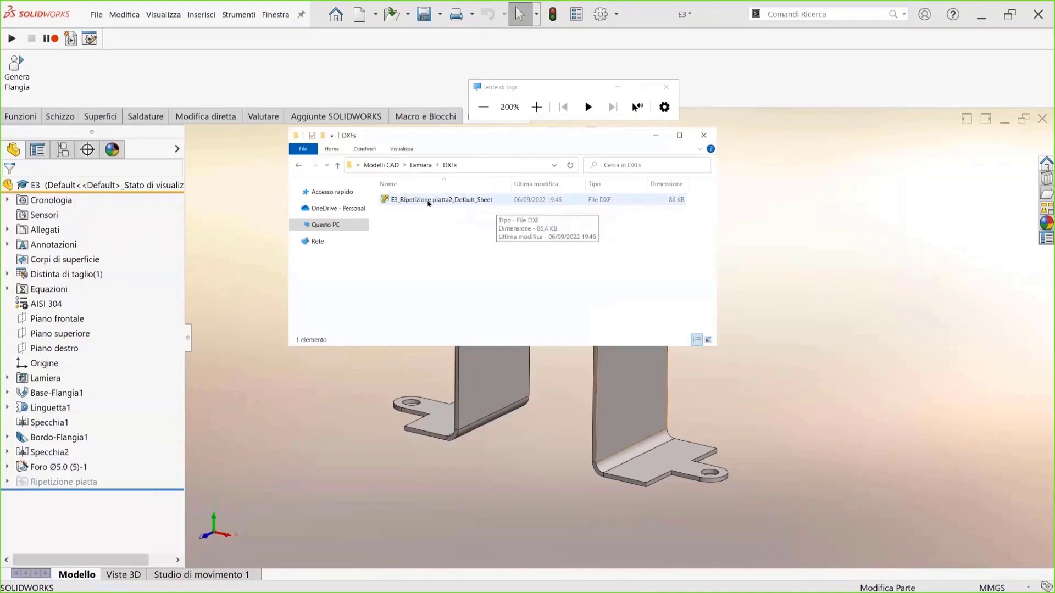
click(429, 202)
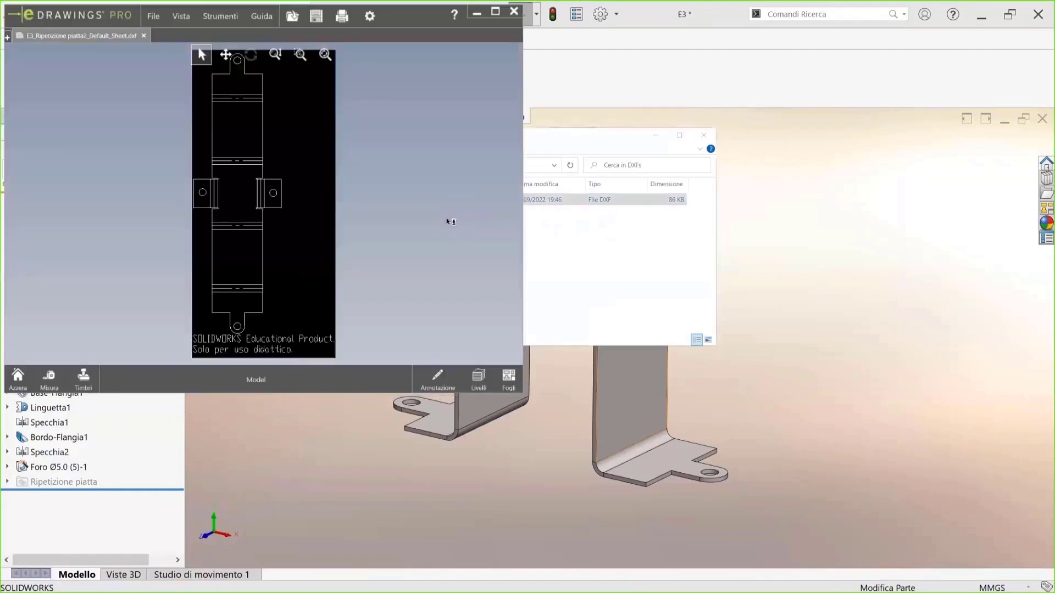
Maximize eDrawings Pro to show E3's flat-pattern DXF full screen.
click(495, 11)
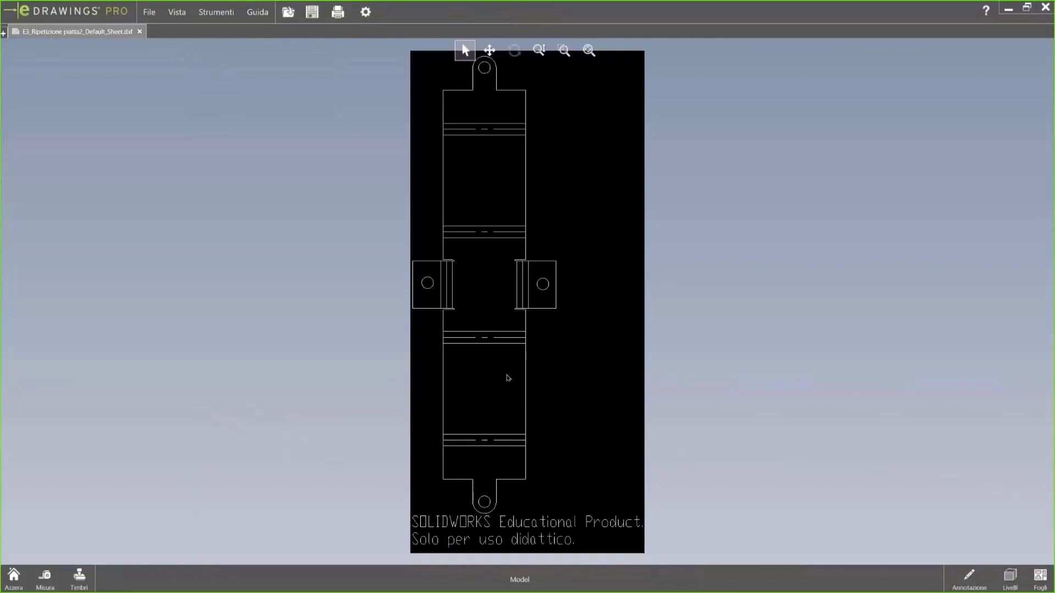